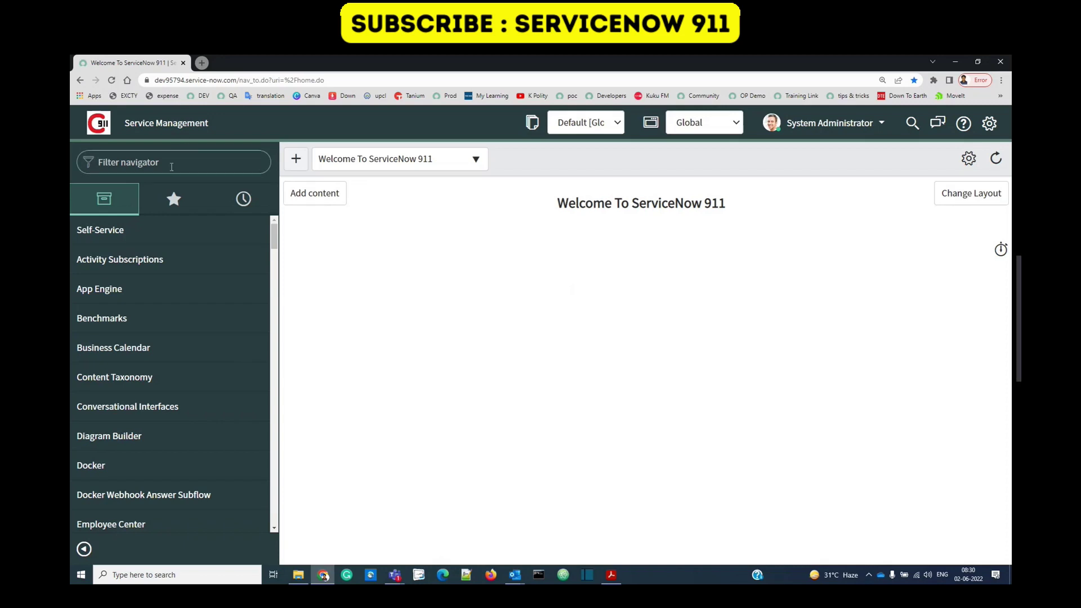
- Filter the navigator by "incident" and open the list of open incidents in a new browser tab
{"action": "type", "text": "incident"}
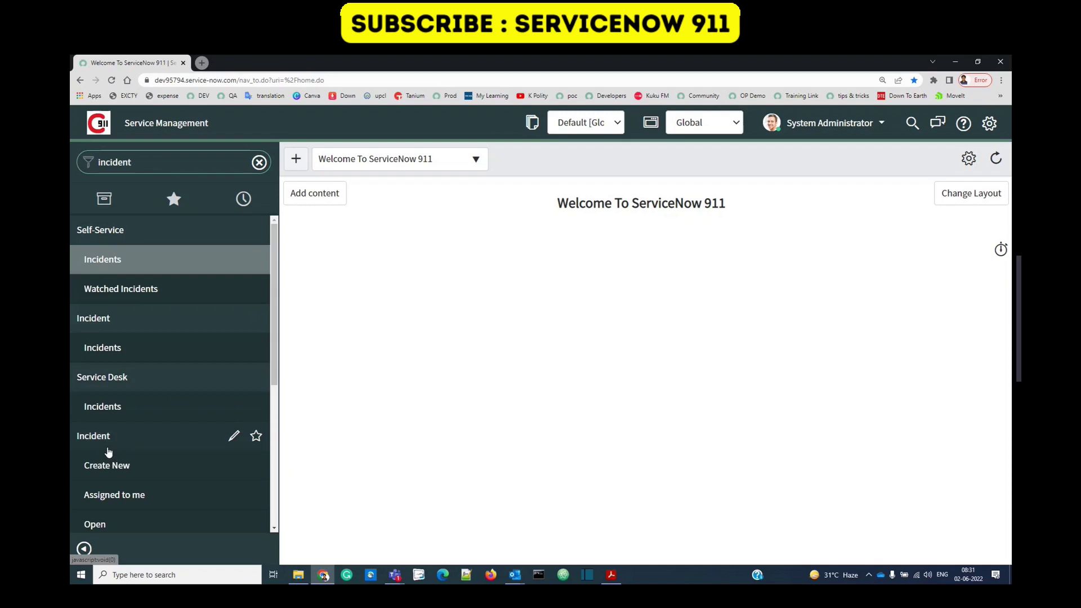
{"action": "scroll", "coordinate": [107, 445], "scroll_direction": "down", "scroll_amount": 2}
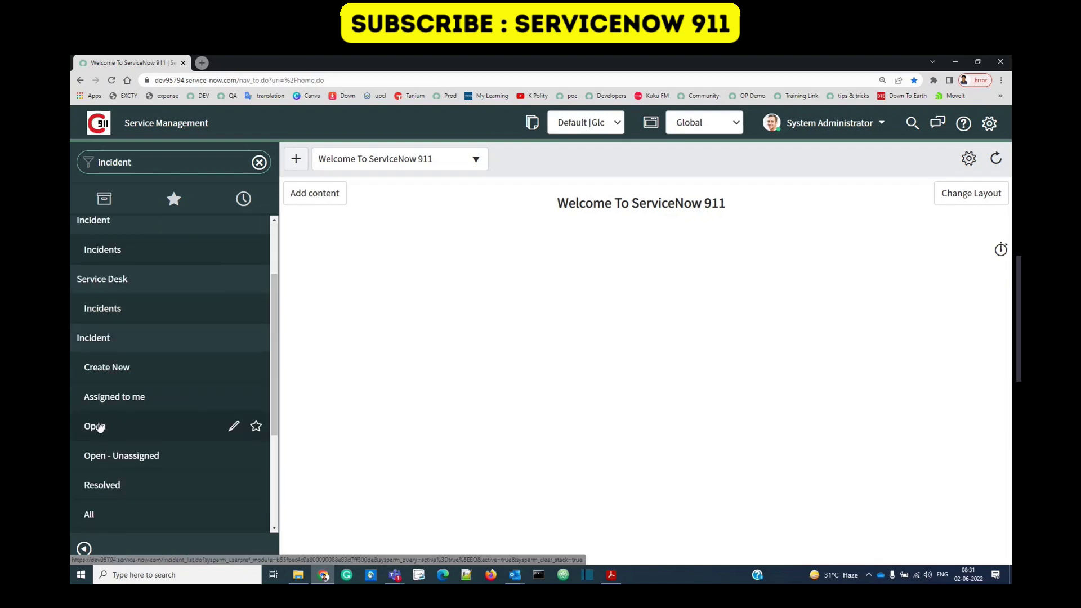
{"action": "middle_click", "coordinate": [98, 426]}
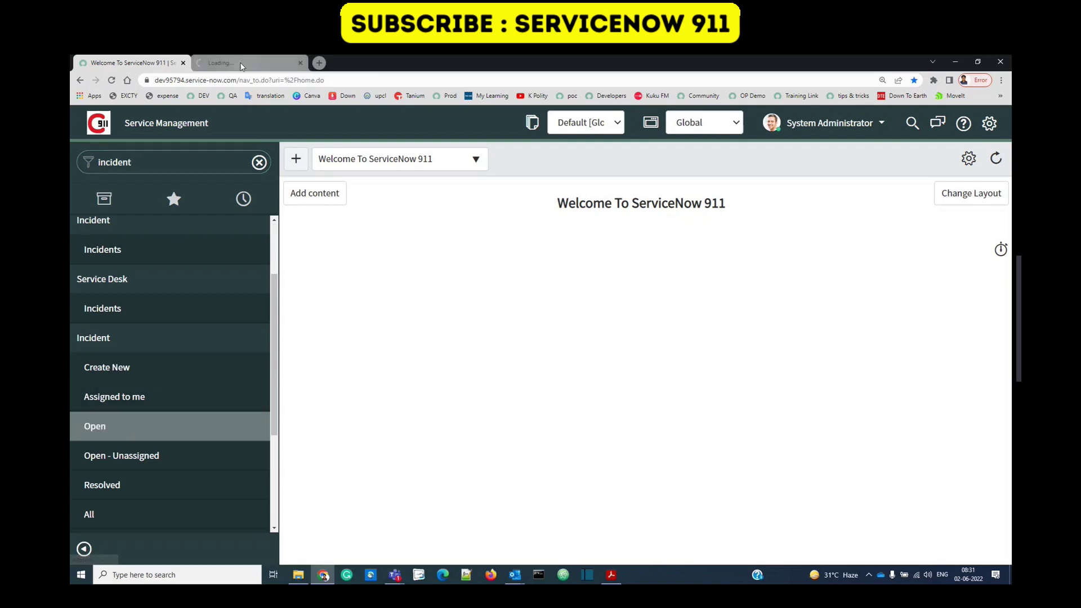
{"action": "left_click", "coordinate": [242, 64]}
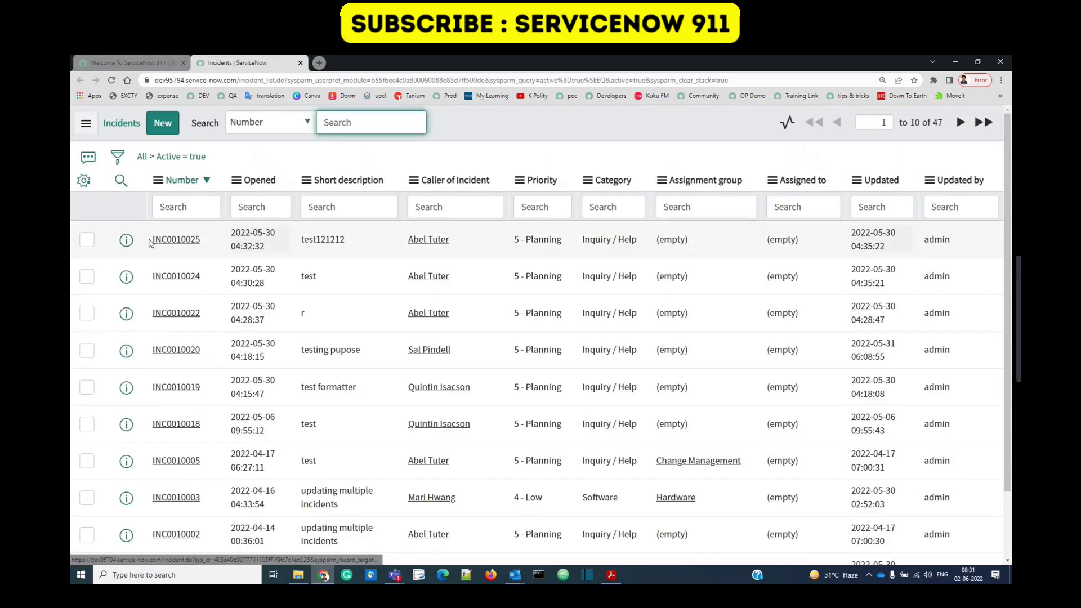
- Open incident INC0010025 from the list in a new browser tab
{"action": "right_click", "coordinate": [118, 245]}
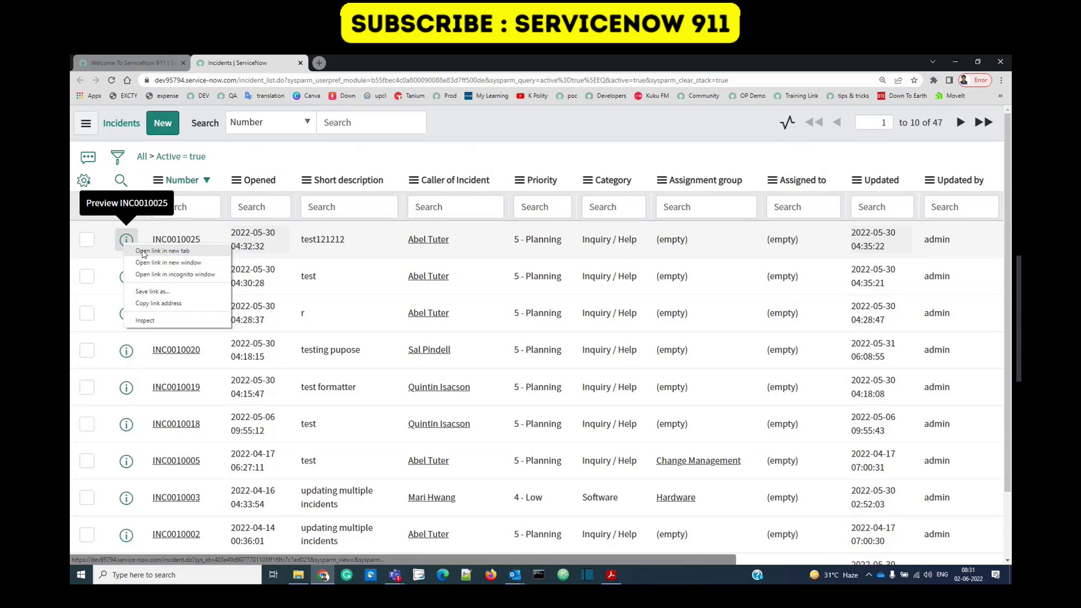
{"action": "left_click", "coordinate": [152, 255]}
{"action": "left_click", "coordinate": [337, 63]}
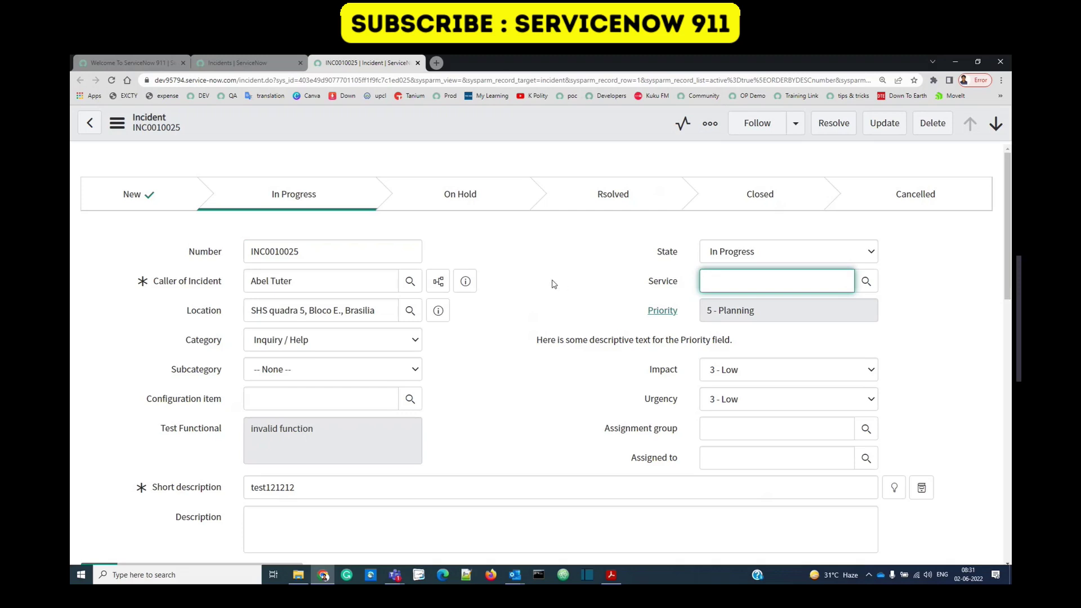
{"action": "left_click", "coordinate": [262, 446]}
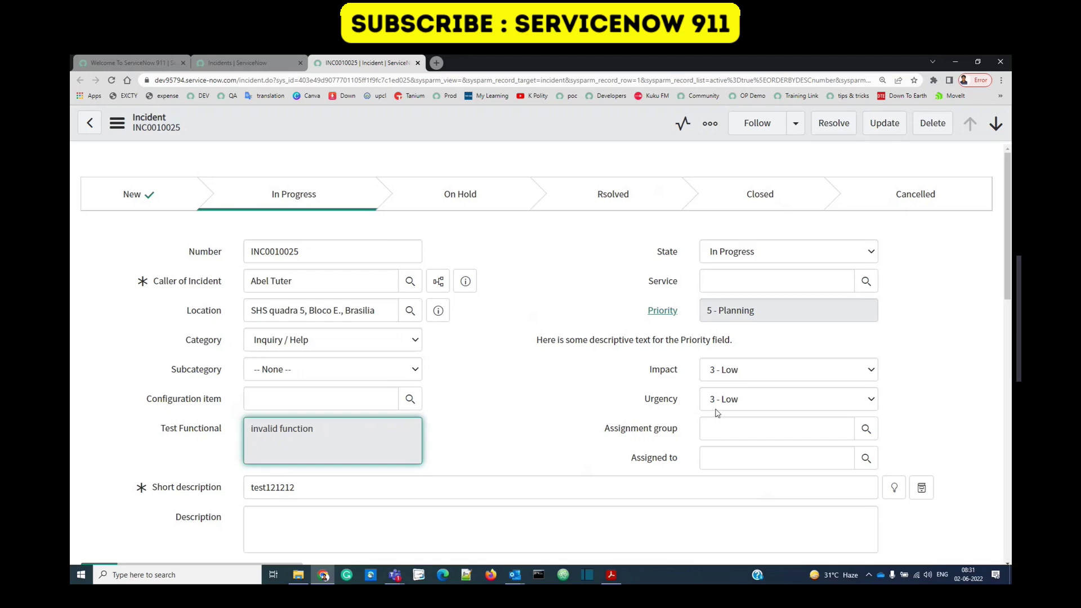
- Clear the incident's mandatory Short description field, and re-enter test121212 in it
{"action": "scroll", "coordinate": [615, 414], "scroll_direction": "down", "scroll_amount": 3}
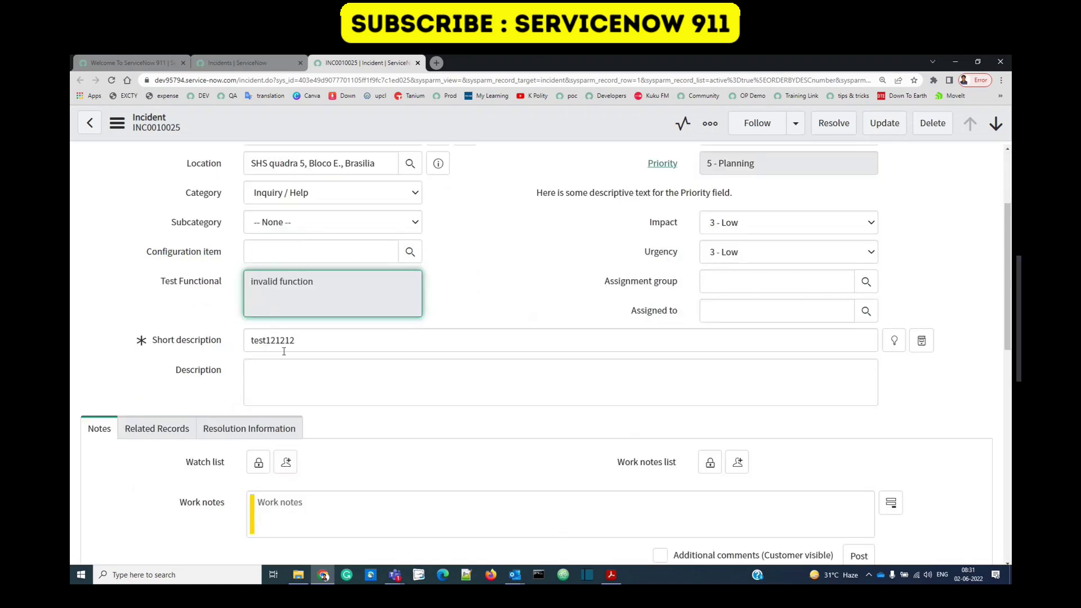
{"action": "double_click", "coordinate": [288, 340]}
{"action": "key", "text": "BackSpace"}
{"action": "left_click", "coordinate": [544, 278]}
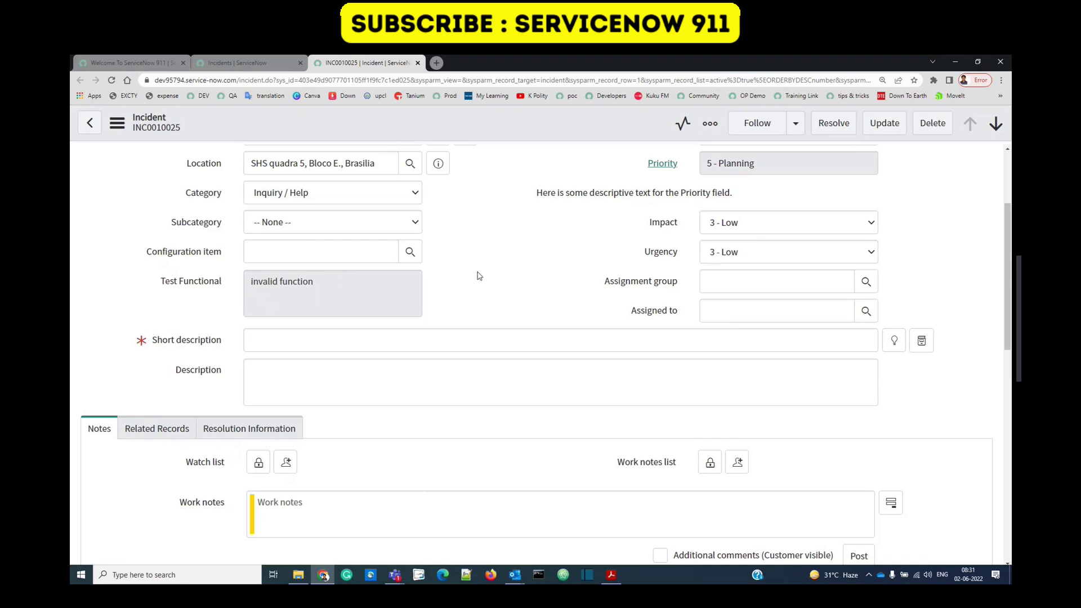
{"action": "left_click", "coordinate": [307, 340]}
{"action": "type", "text": "test121212"}
- Open the UI Policies configured for the incident form
{"action": "right_click", "coordinate": [436, 125]}
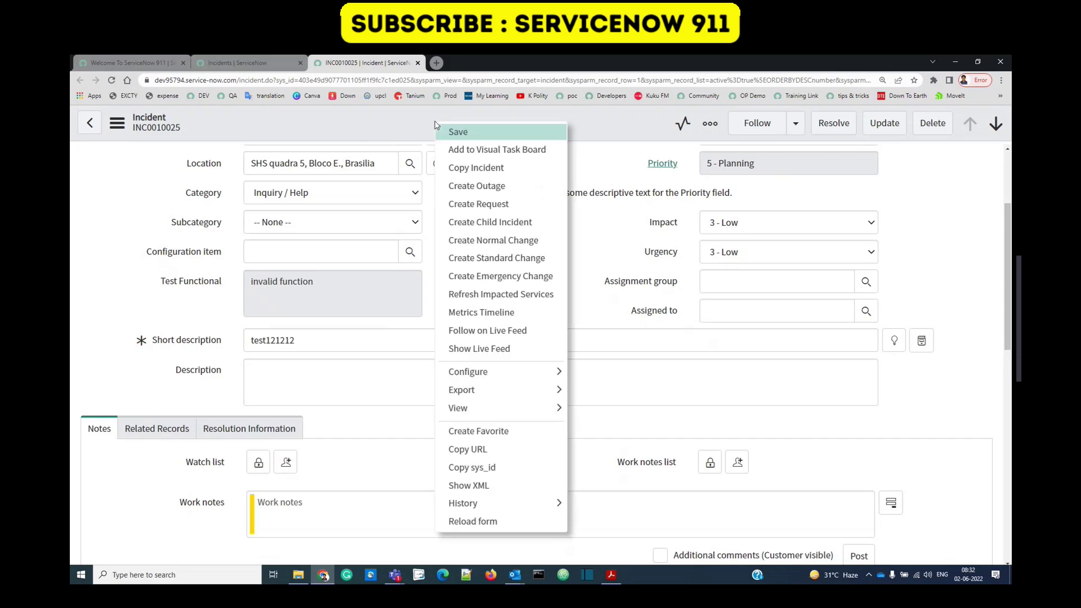
{"action": "mouse_move", "coordinate": [473, 372]}
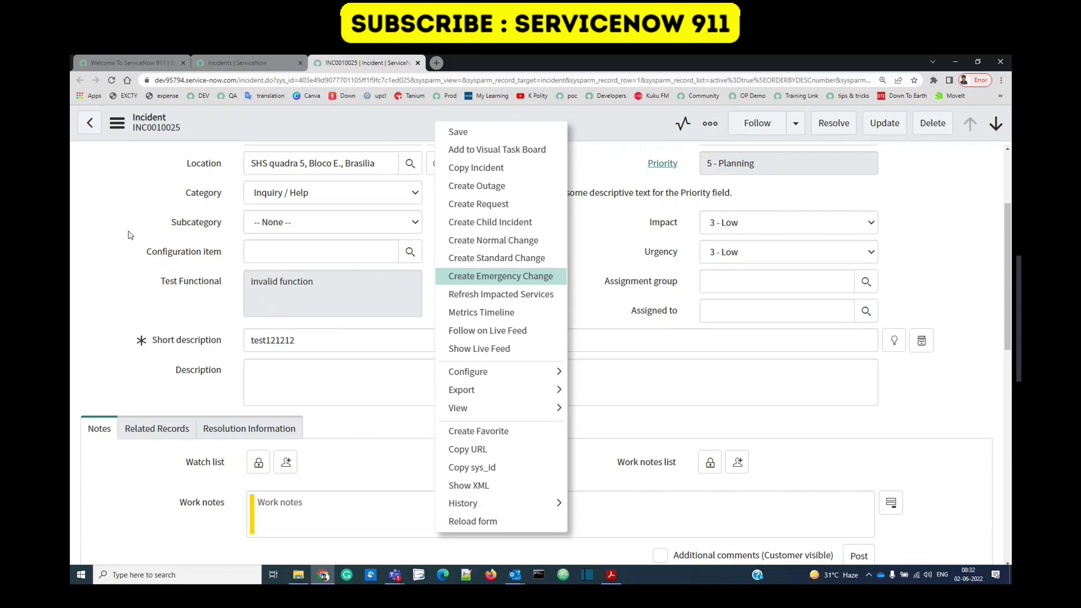
{"action": "mouse_move", "coordinate": [506, 372]}
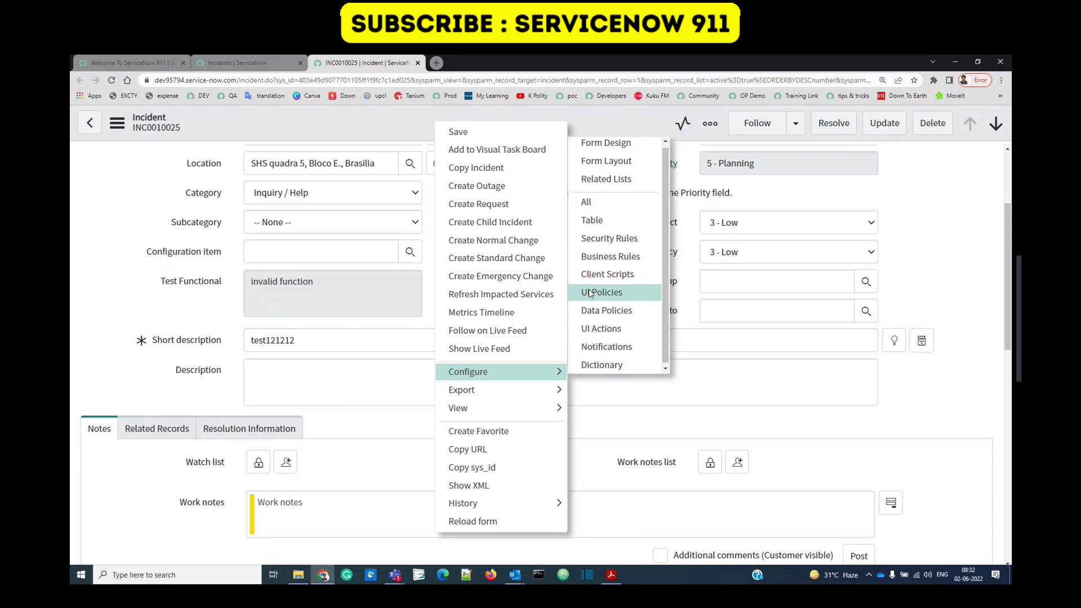
{"action": "left_click", "coordinate": [589, 294]}
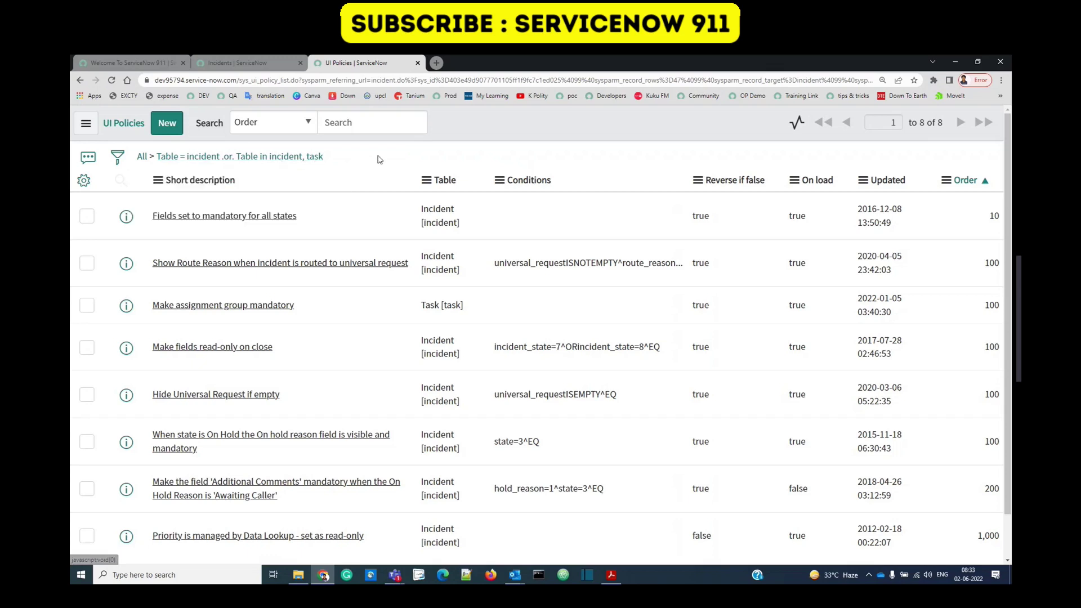
- Open the "Fields set to mandatory for all states" UI policy in a new tab and review its introduction, short description and When to Apply section
{"action": "middle_click", "coordinate": [127, 218]}
{"action": "left_click", "coordinate": [469, 61]}
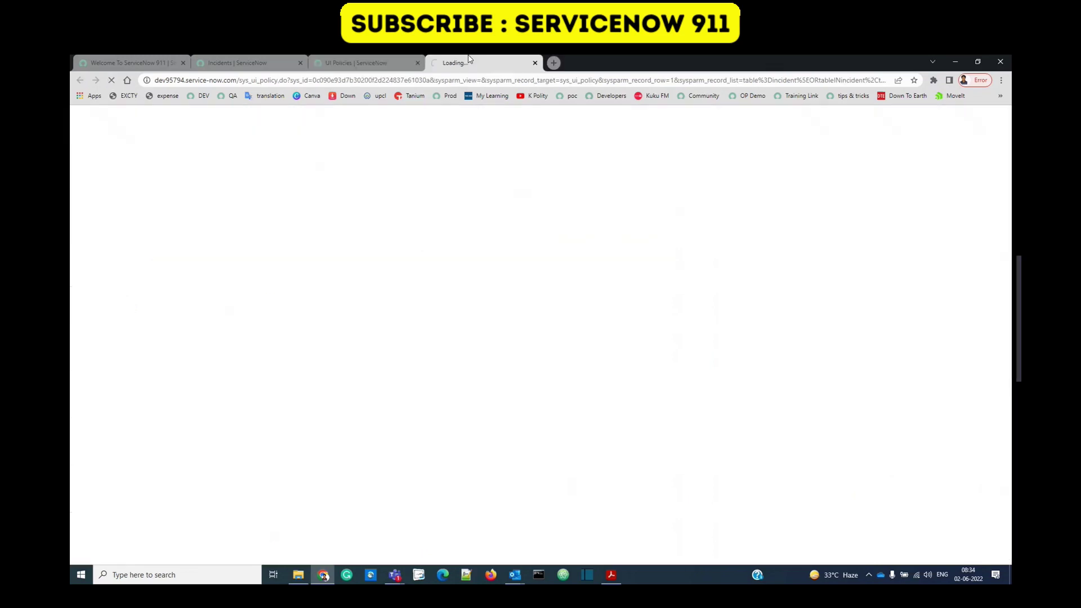
{"action": "left_click_drag", "start_coordinate": [89, 181], "coordinate": [355, 234]}
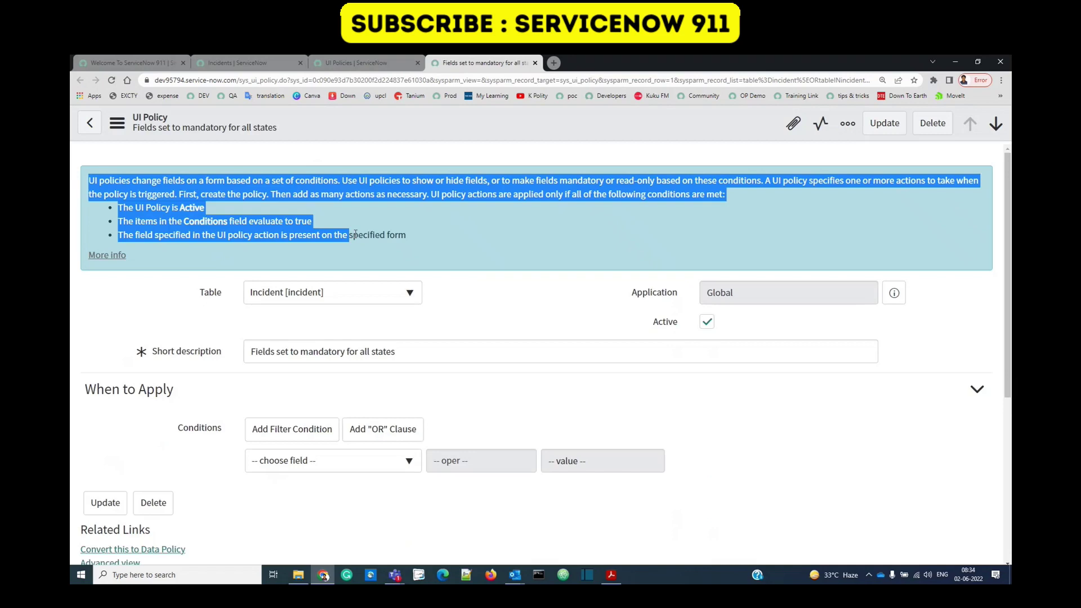
{"action": "left_click", "coordinate": [173, 312]}
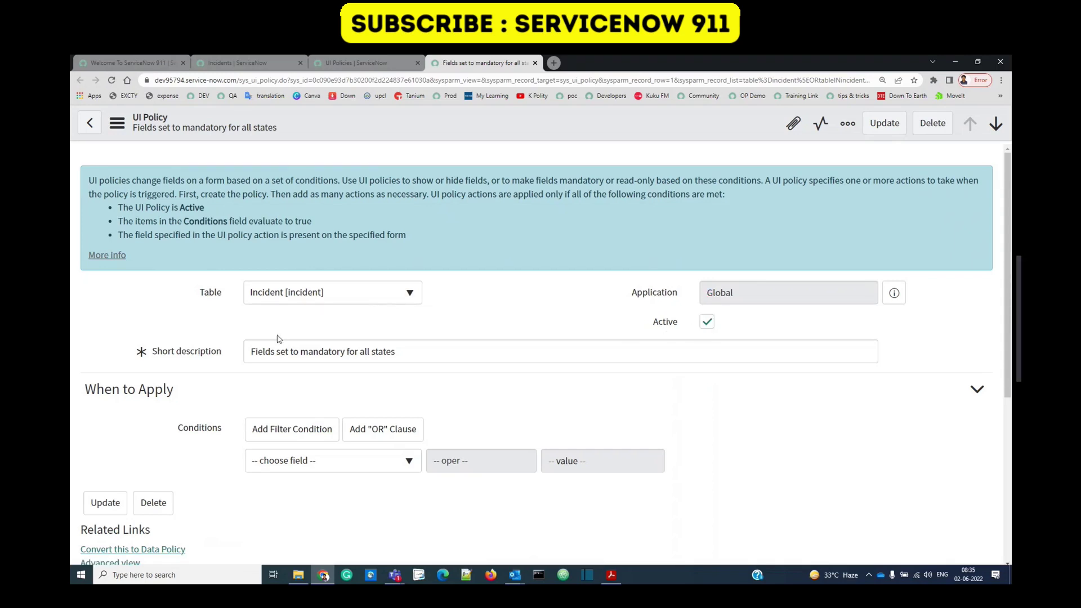
{"action": "triple_click", "coordinate": [269, 353]}
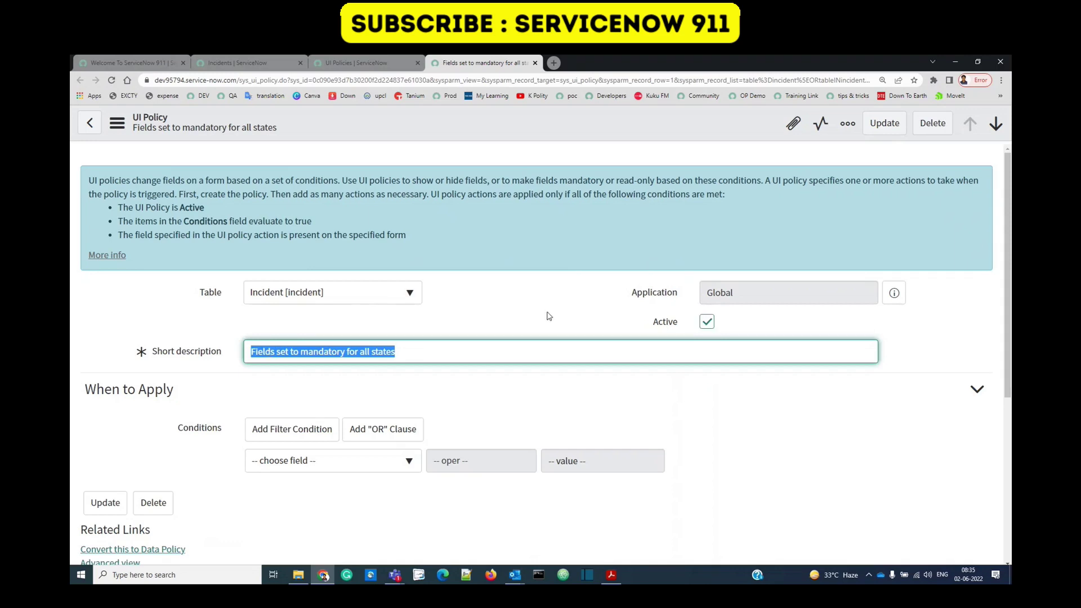
{"action": "left_click", "coordinate": [450, 327]}
{"action": "triple_click", "coordinate": [309, 351]}
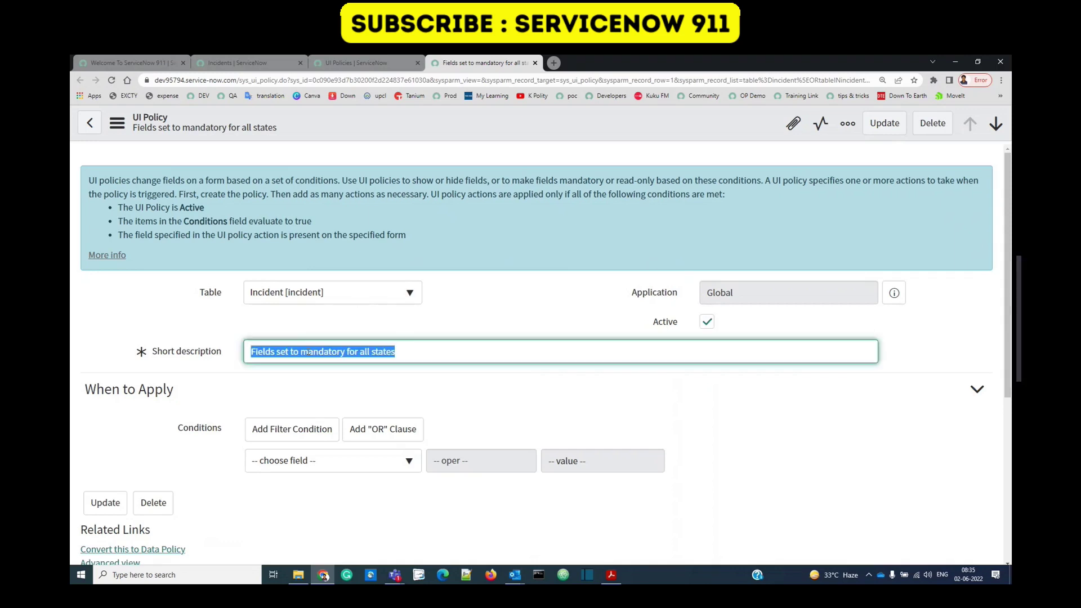
{"action": "left_click", "coordinate": [228, 381]}
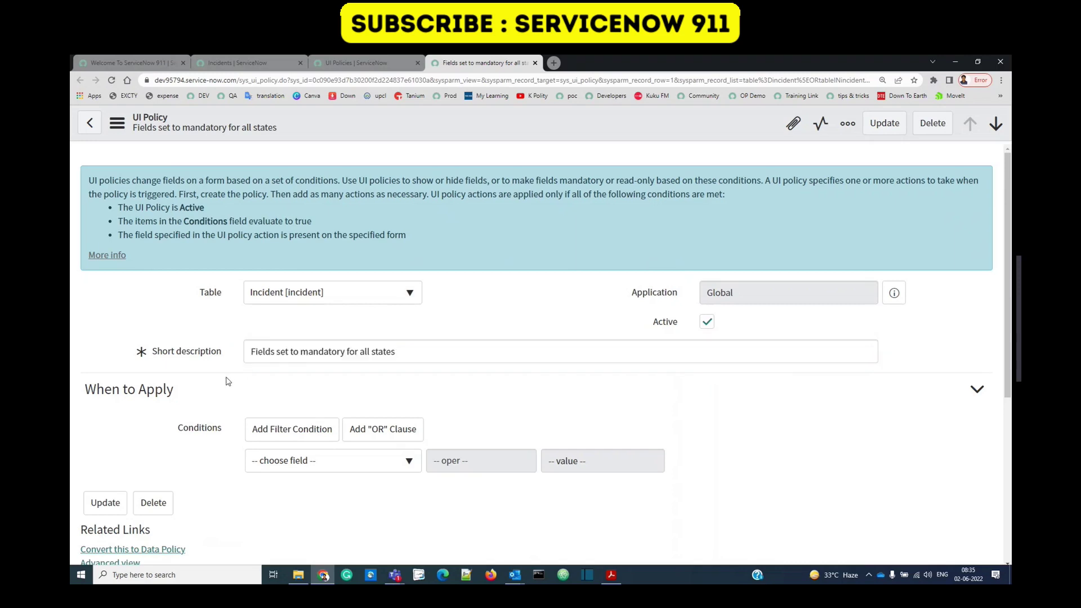
{"action": "scroll", "coordinate": [227, 381], "scroll_direction": "down", "scroll_amount": 2}
{"action": "mouse_move", "coordinate": [83, 294]}
{"action": "left_mouse_down"}
{"action": "mouse_move", "coordinate": [203, 293]}
{"action": "mouse_move", "coordinate": [80, 300]}
{"action": "left_mouse_up"}
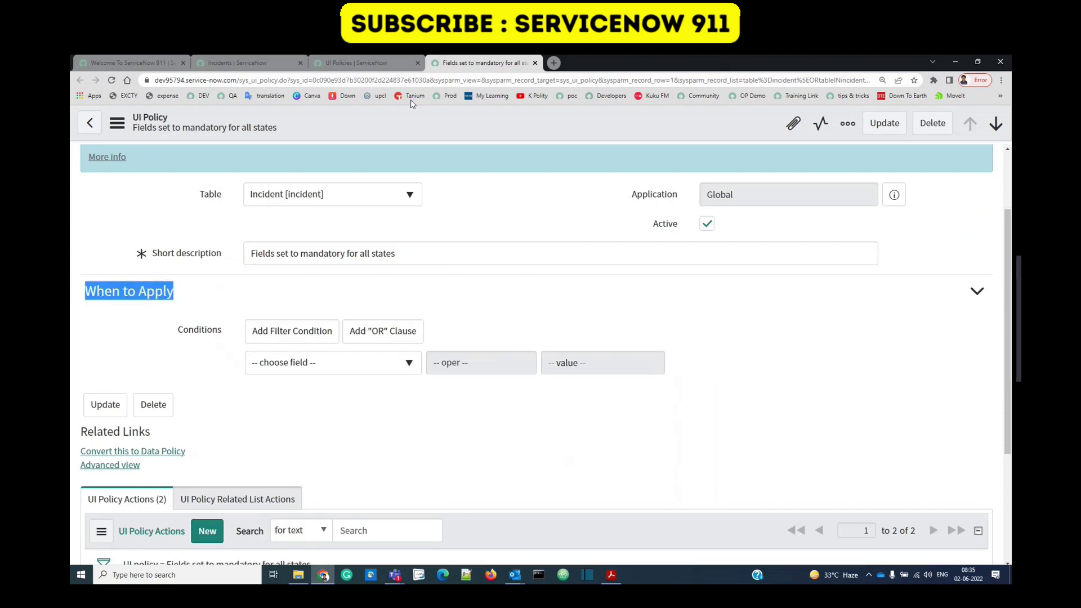
- Return to the incidents list and open incident INC0010025 again in a new browser tab
{"action": "left_click", "coordinate": [359, 60]}
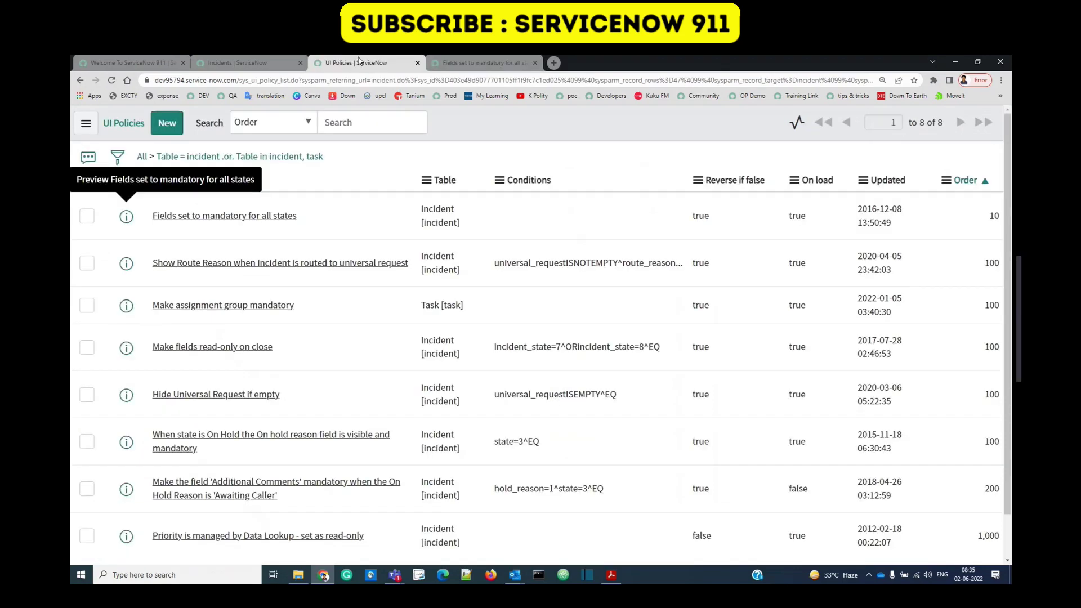
{"action": "left_click", "coordinate": [246, 63]}
{"action": "middle_click", "coordinate": [126, 240]}
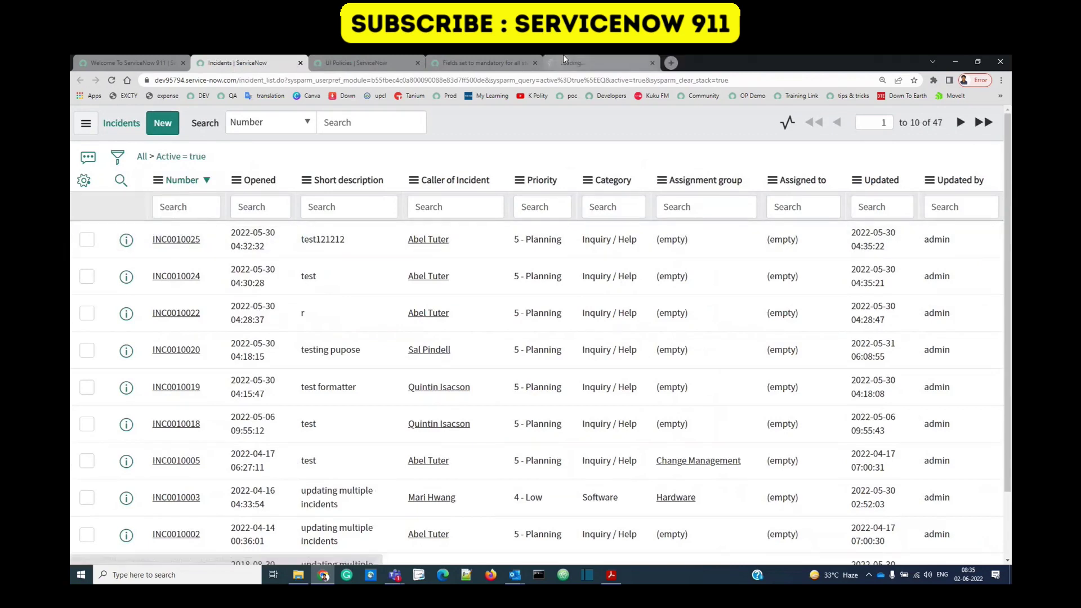
- Examine the mandatory-fields policy's conditions, UI Policy Actions and UI Policy Related List Actions, and close its tab
{"action": "left_click", "coordinate": [484, 63]}
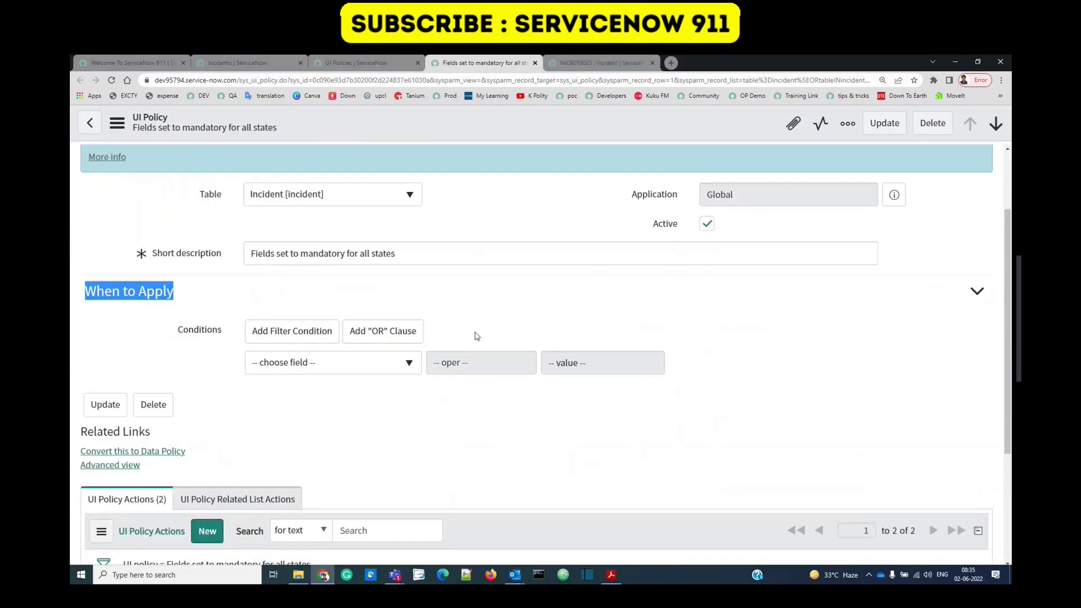
{"action": "scroll", "coordinate": [475, 335], "scroll_direction": "down", "scroll_amount": 2}
{"action": "left_click_drag", "start_coordinate": [85, 193], "coordinate": [175, 204]}
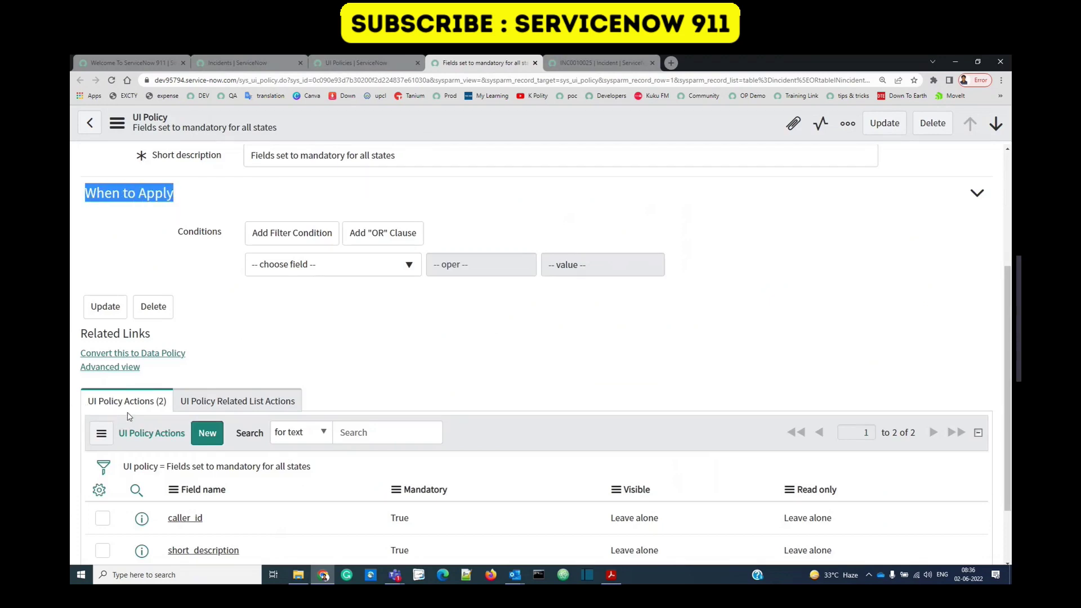
{"action": "left_click", "coordinate": [211, 402]}
{"action": "left_click_drag", "start_coordinate": [210, 402], "coordinate": [294, 403]}
{"action": "left_click", "coordinate": [349, 380]}
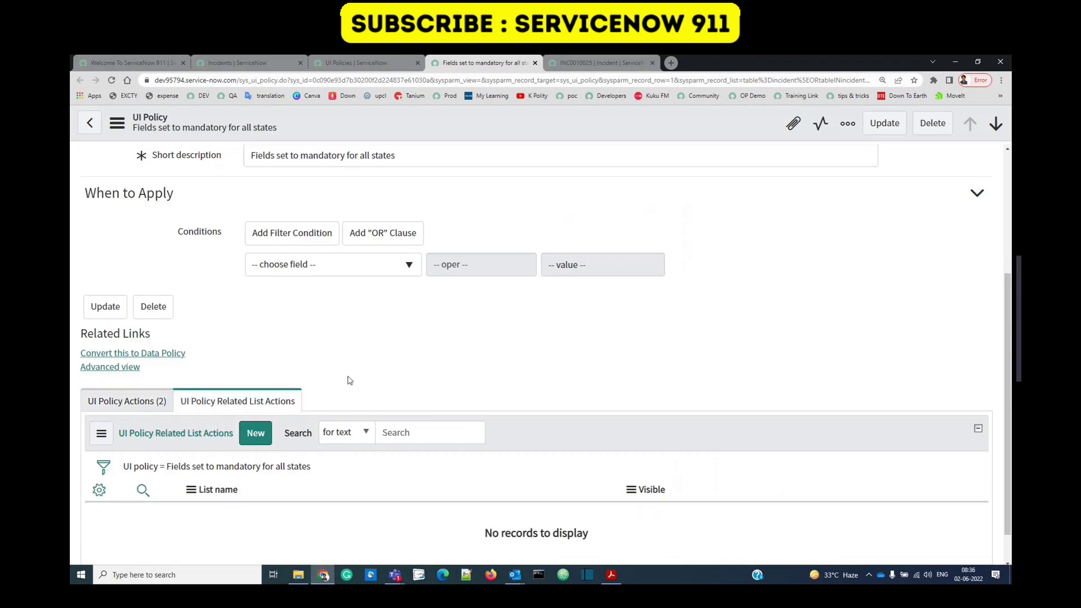
{"action": "scroll", "coordinate": [349, 380], "scroll_direction": "up", "scroll_amount": 4}
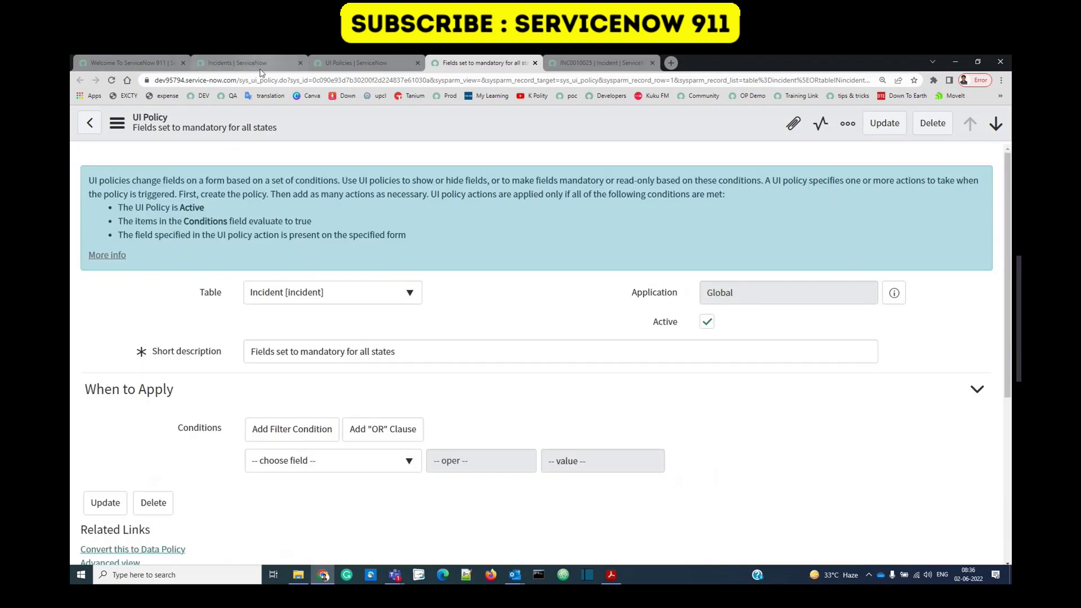
{"action": "middle_click", "coordinate": [485, 65]}
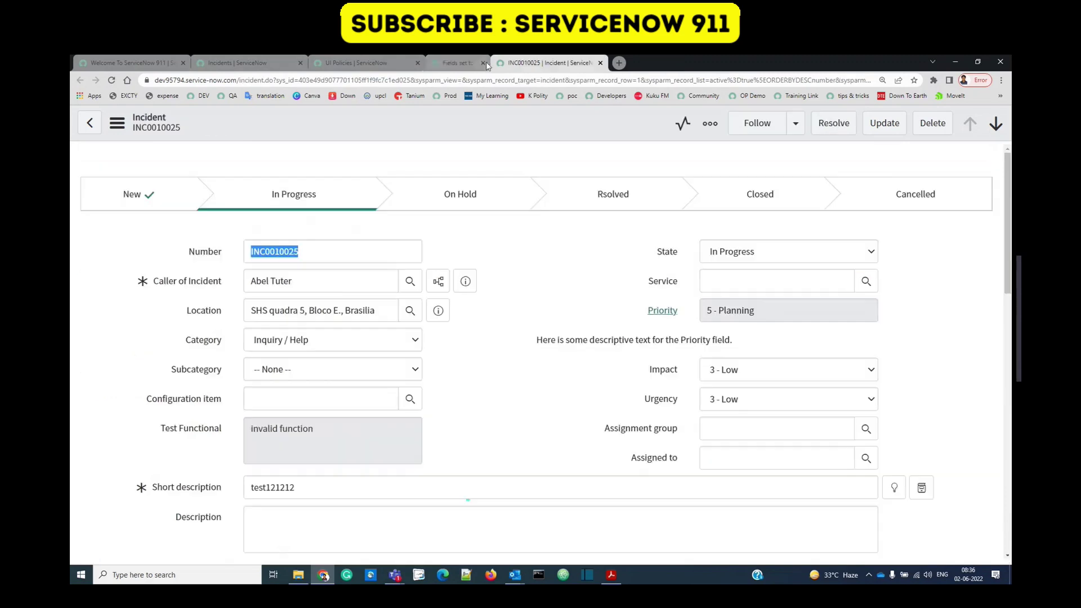
{"action": "left_click", "coordinate": [517, 253]}
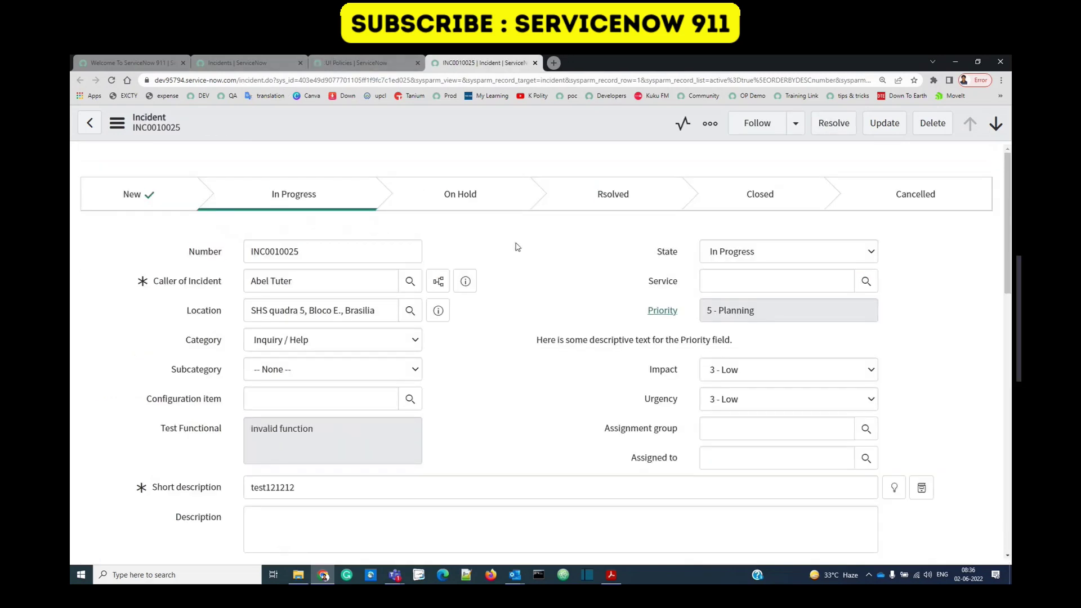
- Create a new UI policy for the Incident table with the short description "Test UI Policy"
{"action": "left_click", "coordinate": [347, 63]}
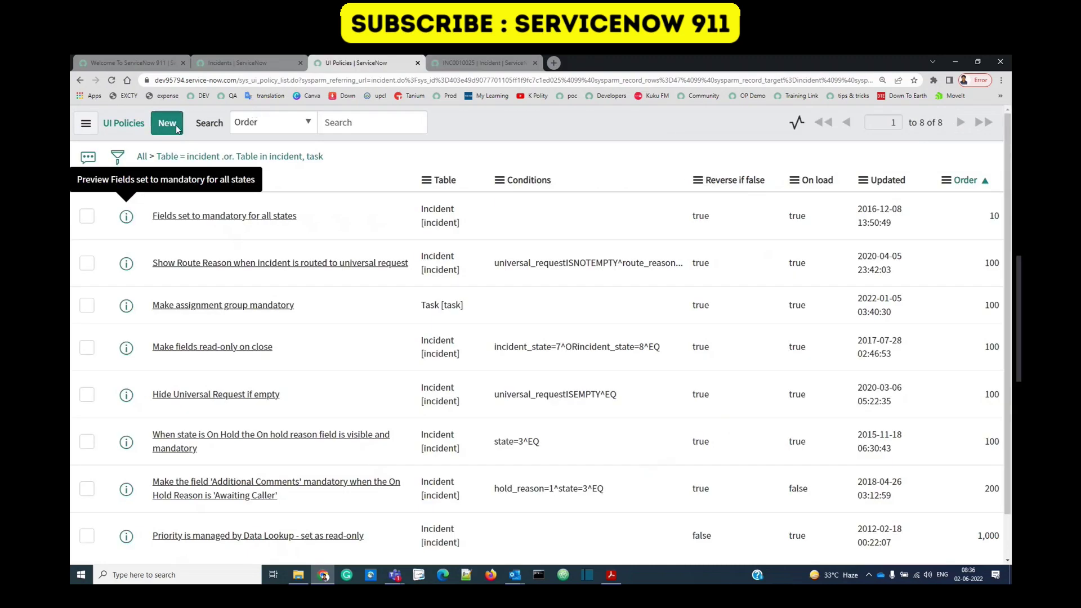
{"action": "left_click", "coordinate": [322, 219]}
{"action": "type", "text": "Test UI Policy"}
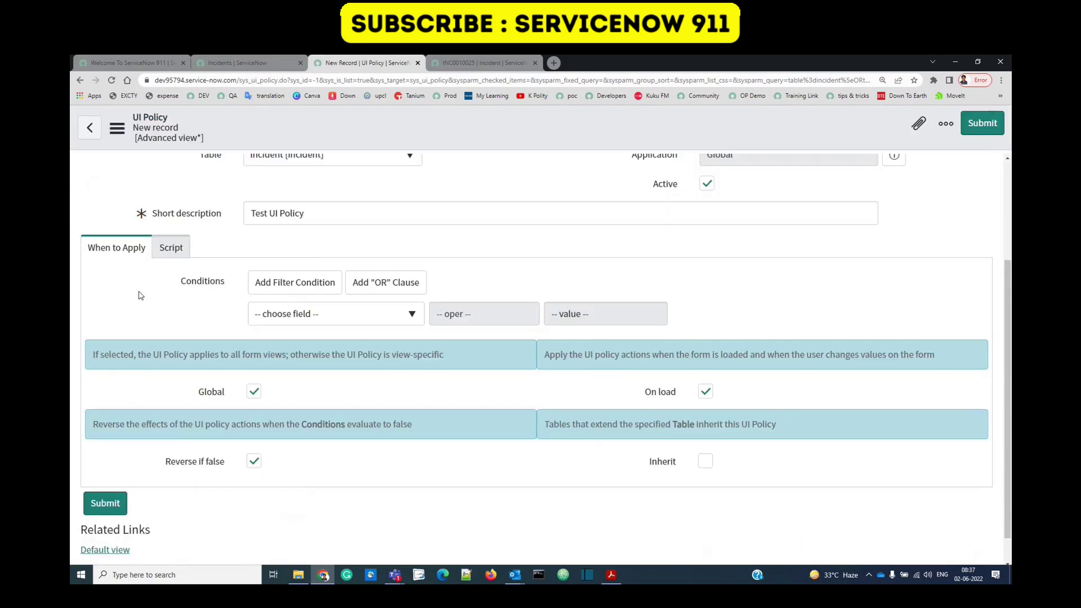
- Check the Category field on the incident form and set the new policy's condition to Category is Inquiry / Help
{"action": "left_click_drag", "start_coordinate": [89, 260], "coordinate": [141, 260]}
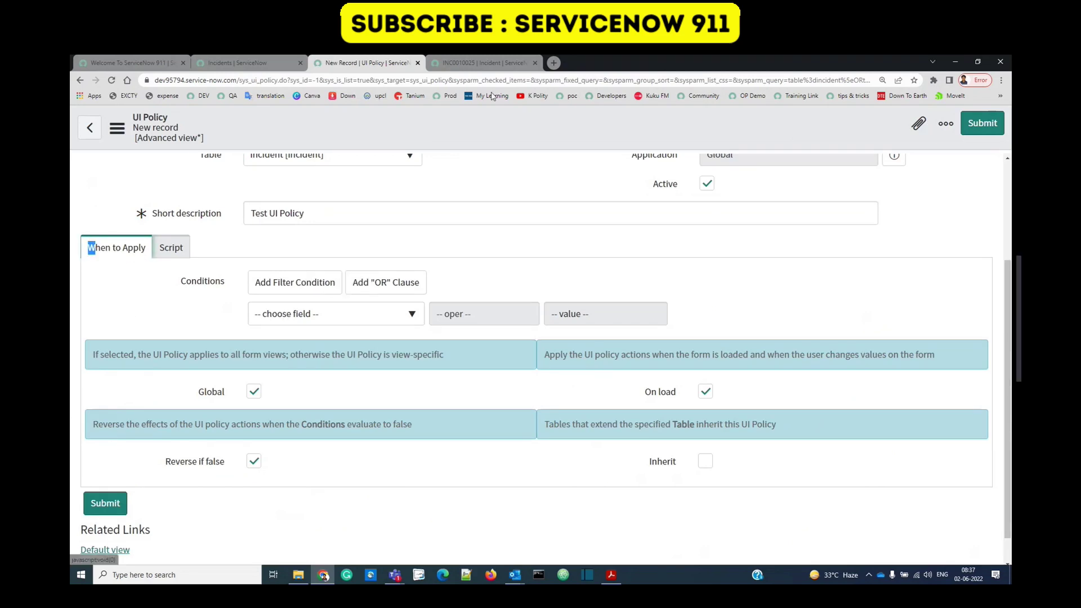
{"action": "left_click", "coordinate": [471, 63]}
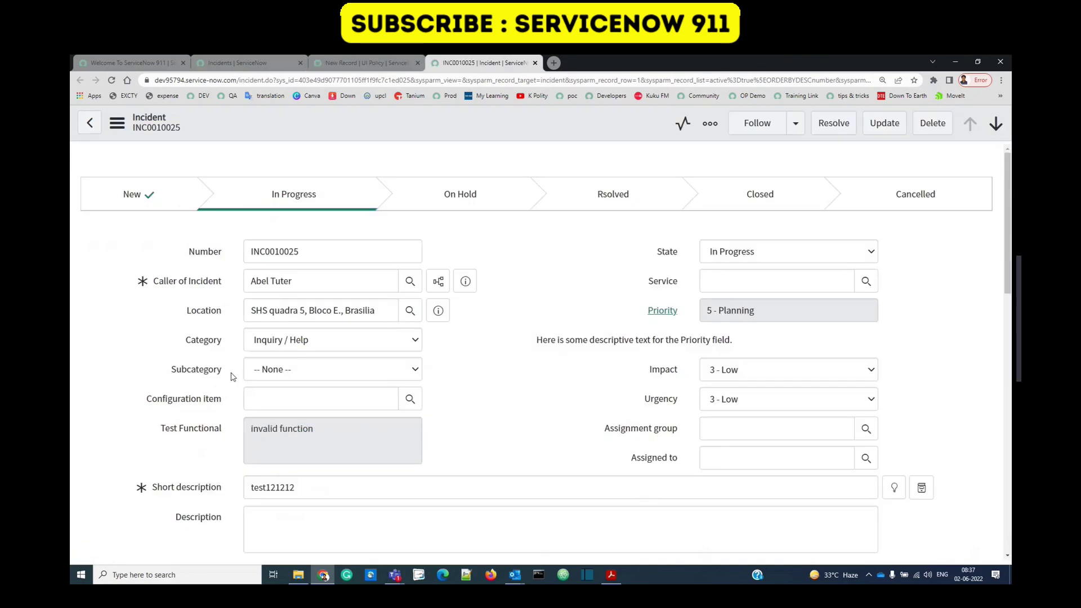
{"action": "left_click_drag", "start_coordinate": [179, 350], "coordinate": [222, 345]}
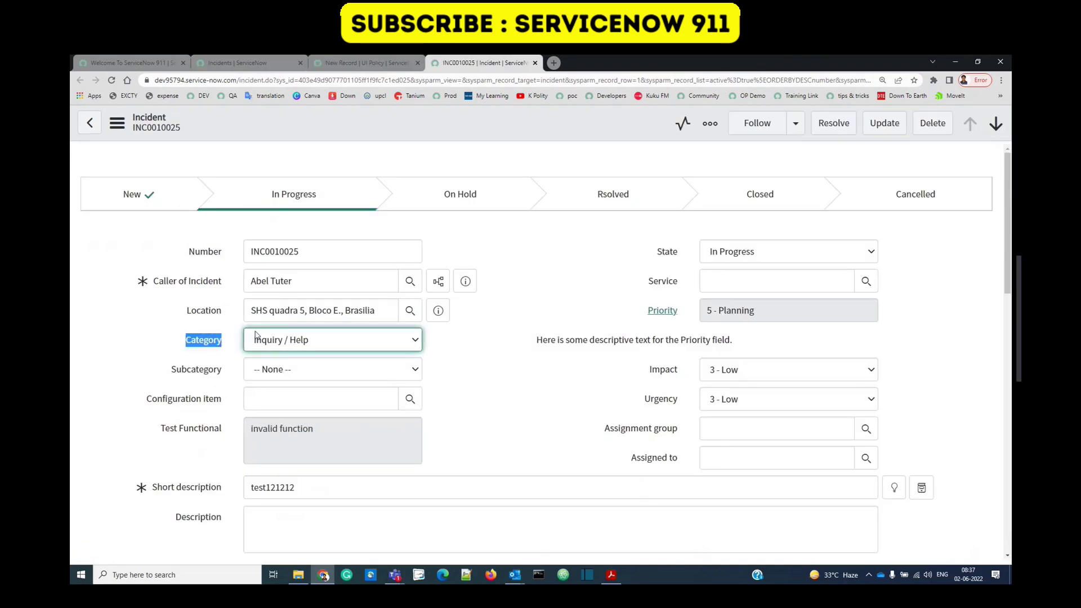
{"action": "left_click", "coordinate": [366, 62]}
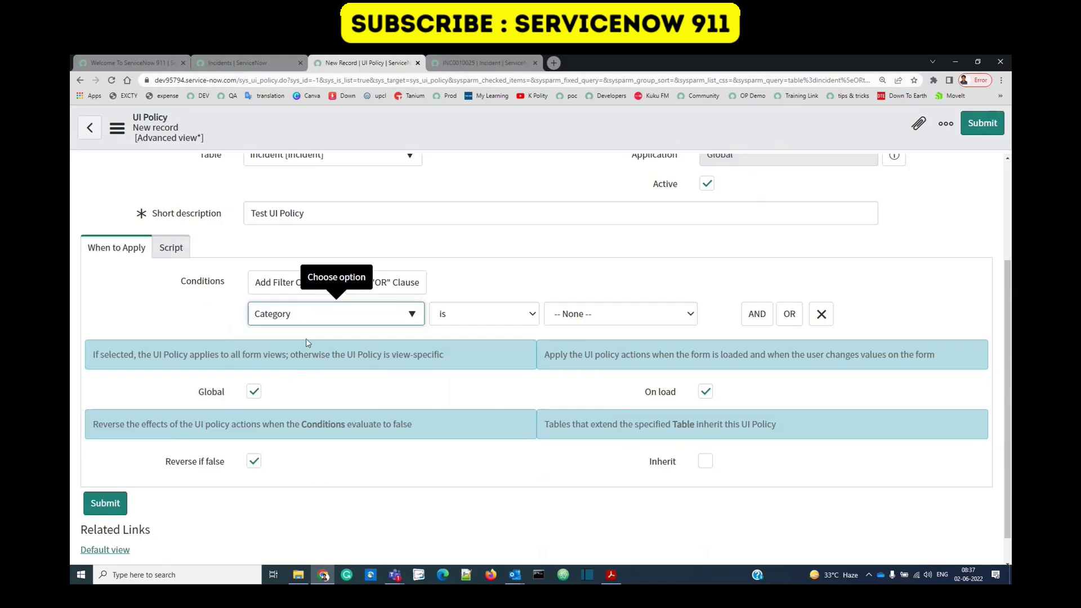
{"action": "left_click", "coordinate": [576, 313]}
{"action": "left_click", "coordinate": [581, 346]}
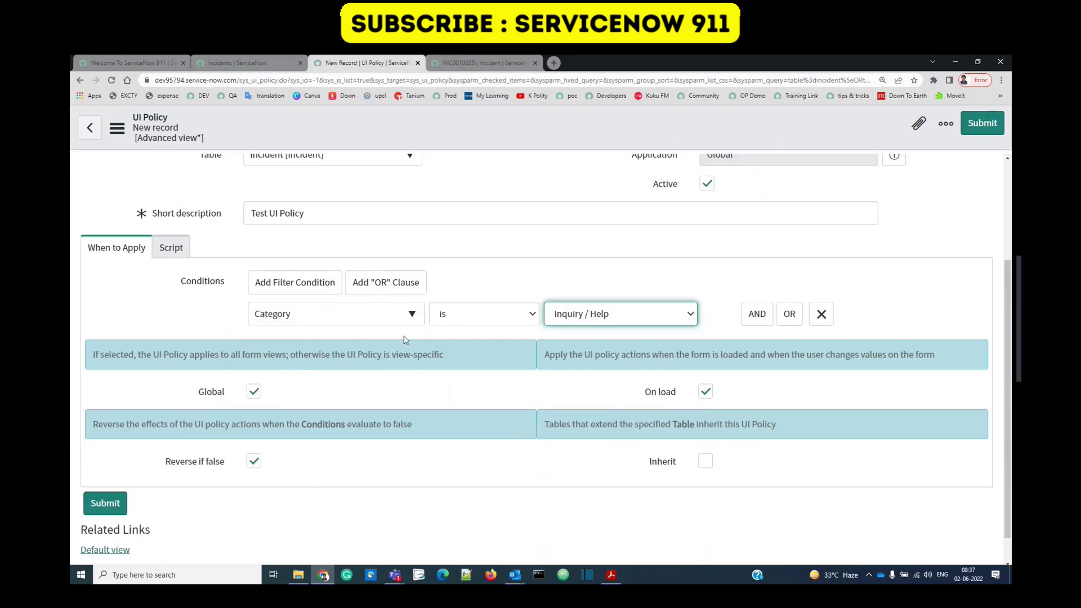
- Save the new Test UI Policy record and keep it open for further configuration
{"action": "right_click", "coordinate": [364, 131]}
{"action": "left_click", "coordinate": [90, 268]}
{"action": "scroll", "coordinate": [142, 262], "scroll_direction": "down", "scroll_amount": 1}
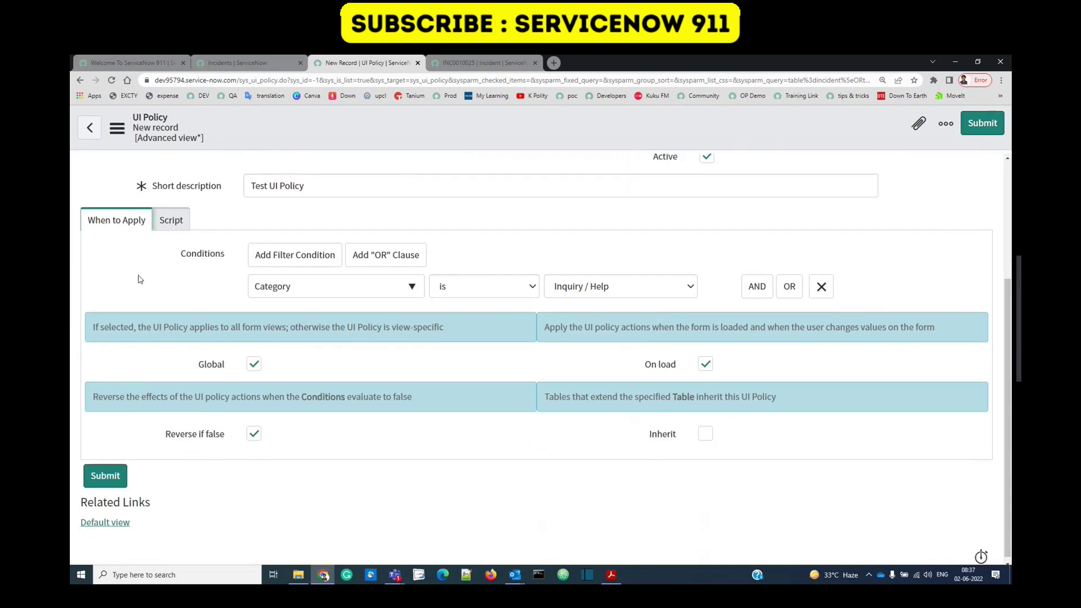
{"action": "scroll", "coordinate": [258, 197], "scroll_direction": "up", "scroll_amount": 3}
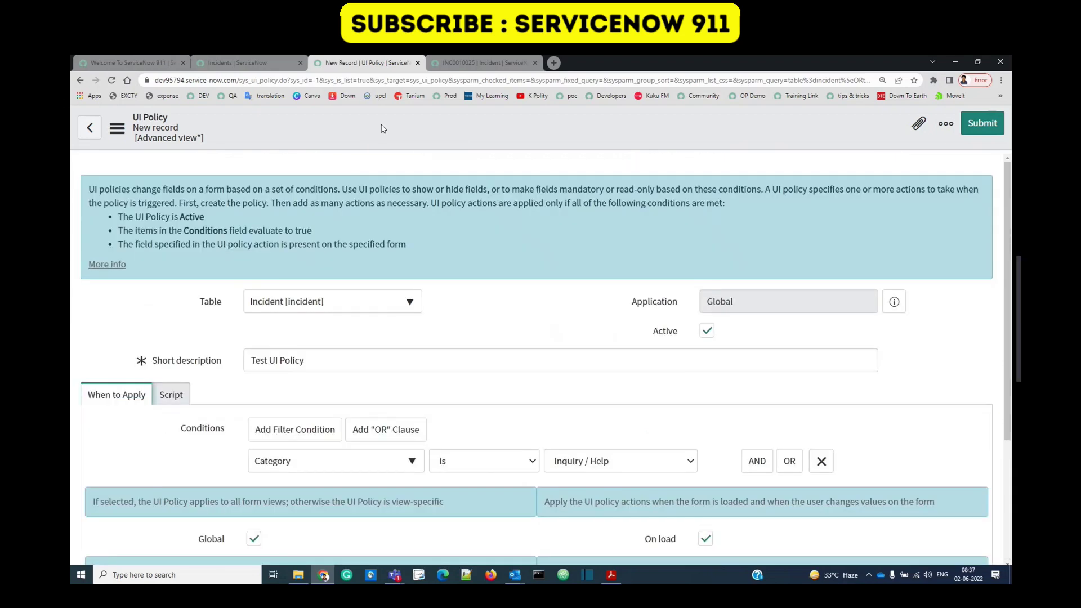
{"action": "key", "text": "ctrl+s"}
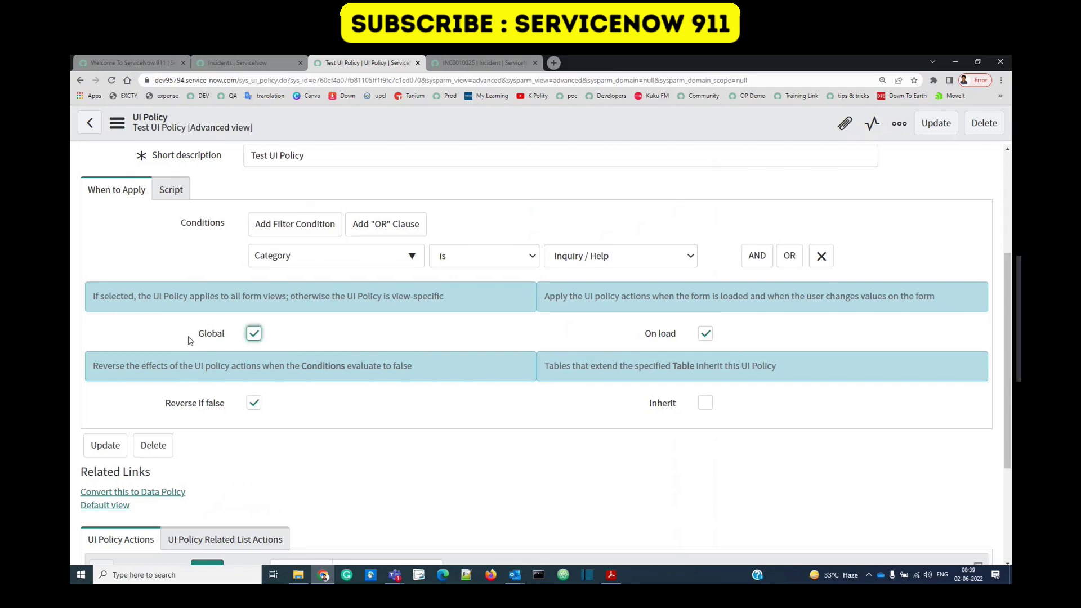
- Make the policy view-specific by turning off Global and choosing Password as its view
{"action": "left_click_drag", "start_coordinate": [194, 340], "coordinate": [229, 340]}
{"action": "left_click", "coordinate": [254, 334]}
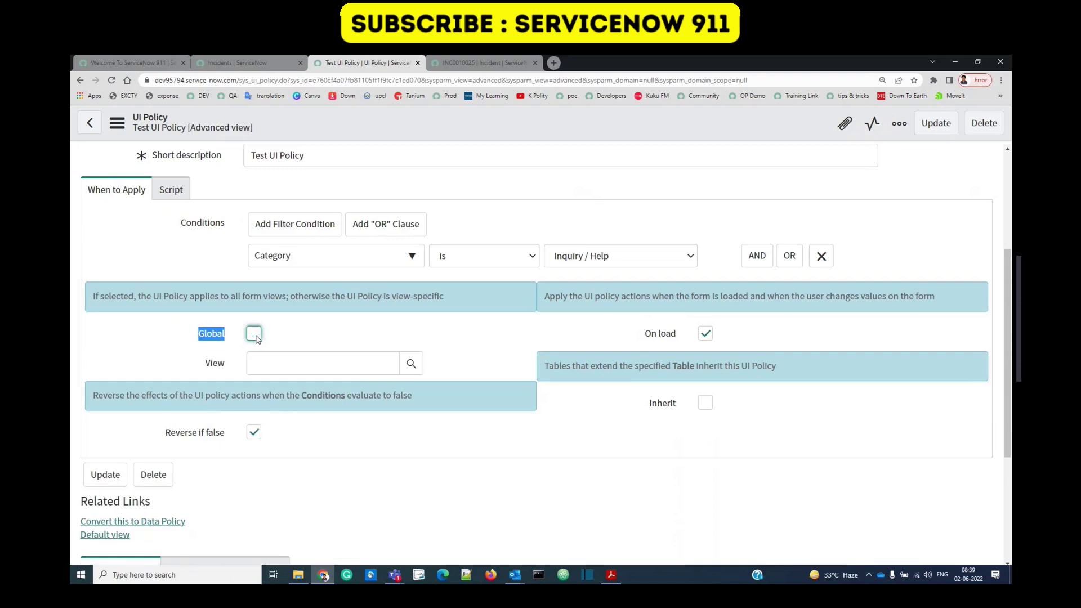
{"action": "left_click", "coordinate": [410, 365]}
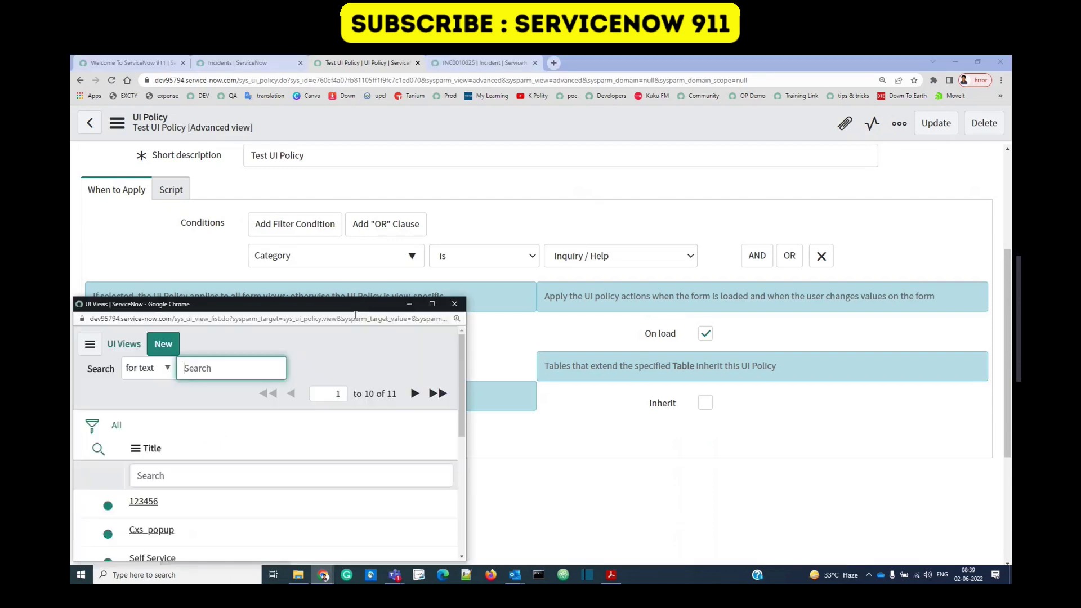
{"action": "left_click_drag", "start_coordinate": [334, 309], "coordinate": [345, 195]}
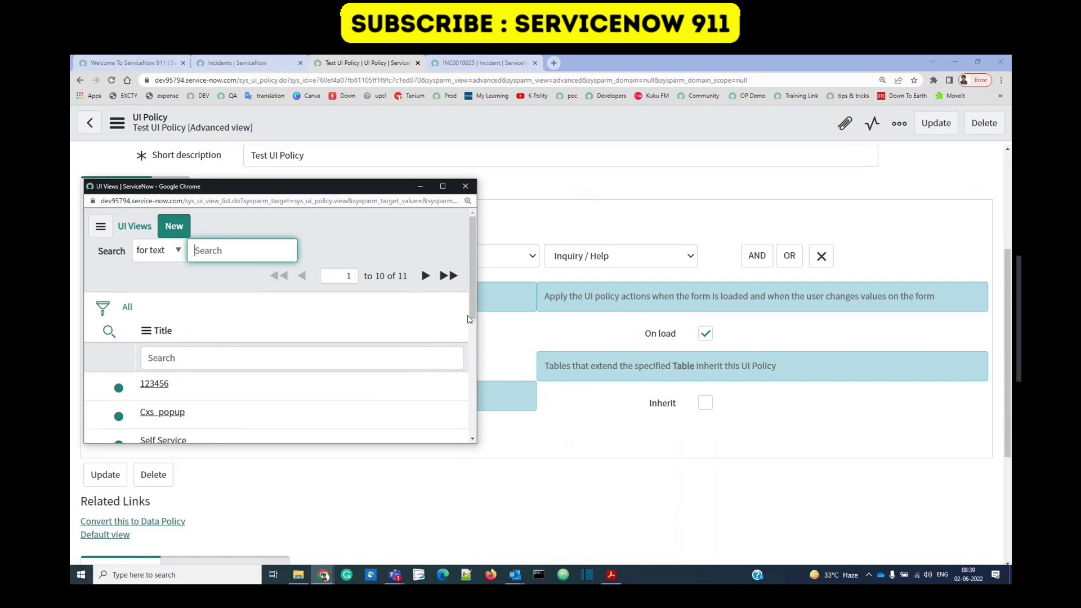
{"action": "left_click", "coordinate": [442, 186]}
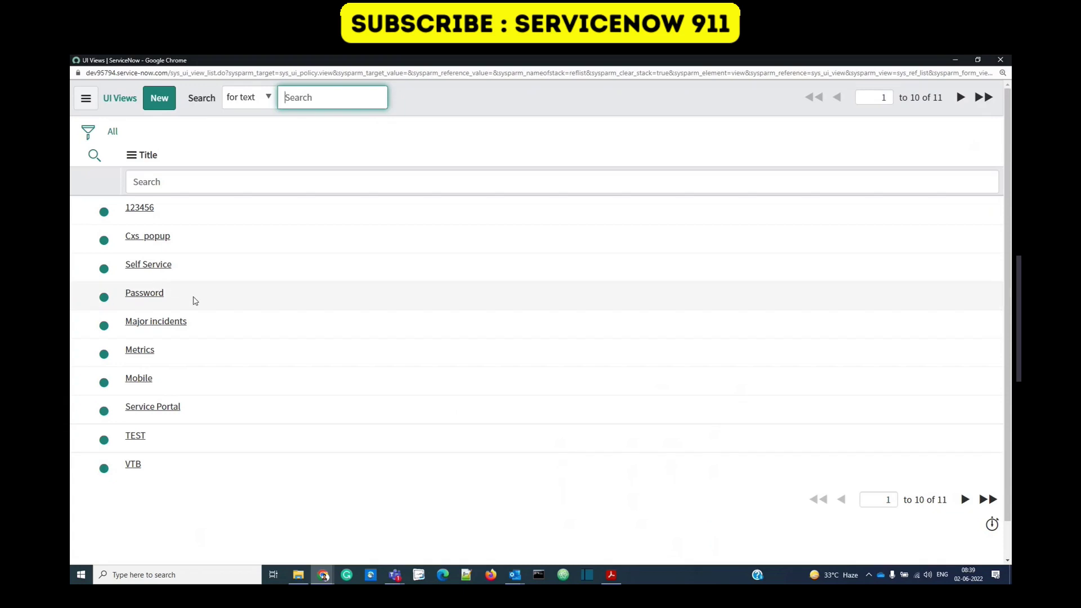
{"action": "left_click_drag", "start_coordinate": [165, 295], "coordinate": [126, 298]}
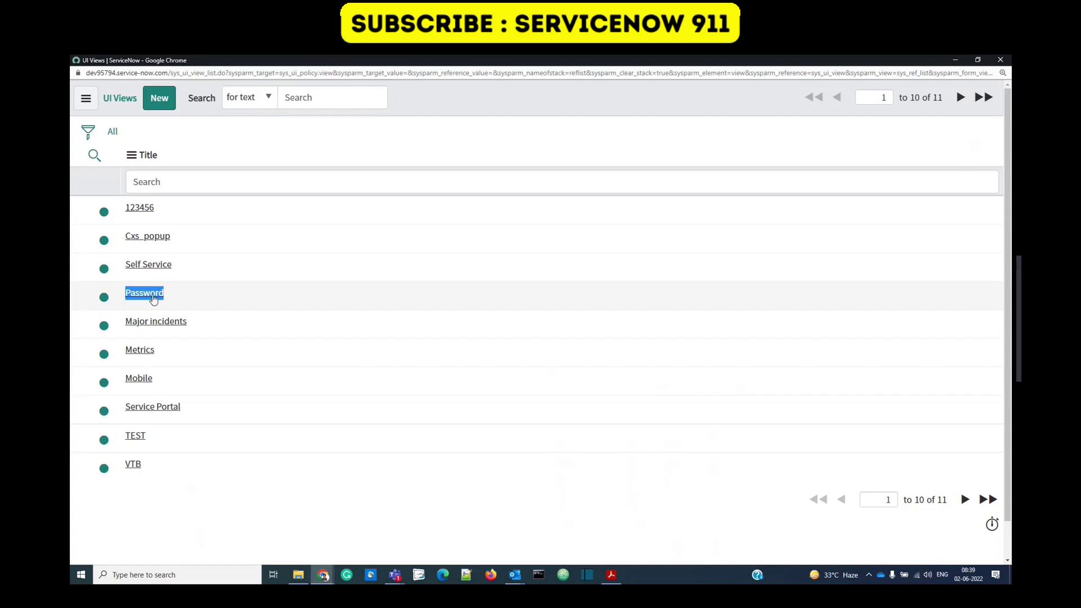
{"action": "left_click", "coordinate": [153, 299]}
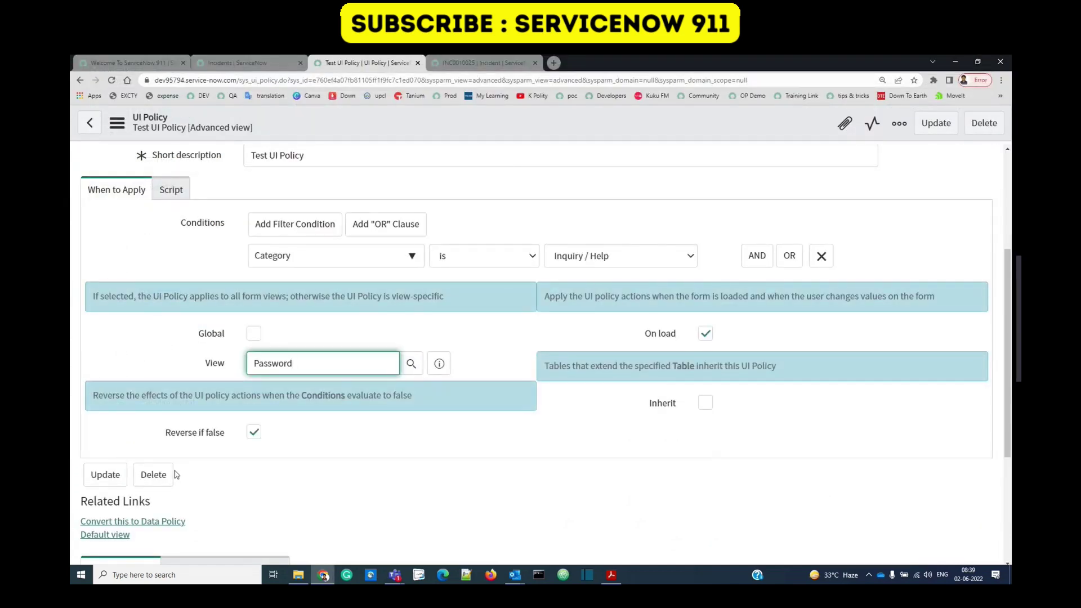
- Clear the policy's View value and turn Global back on
{"action": "double_click", "coordinate": [277, 365]}
{"action": "key", "text": "BackSpace"}
{"action": "left_click", "coordinate": [253, 333]}
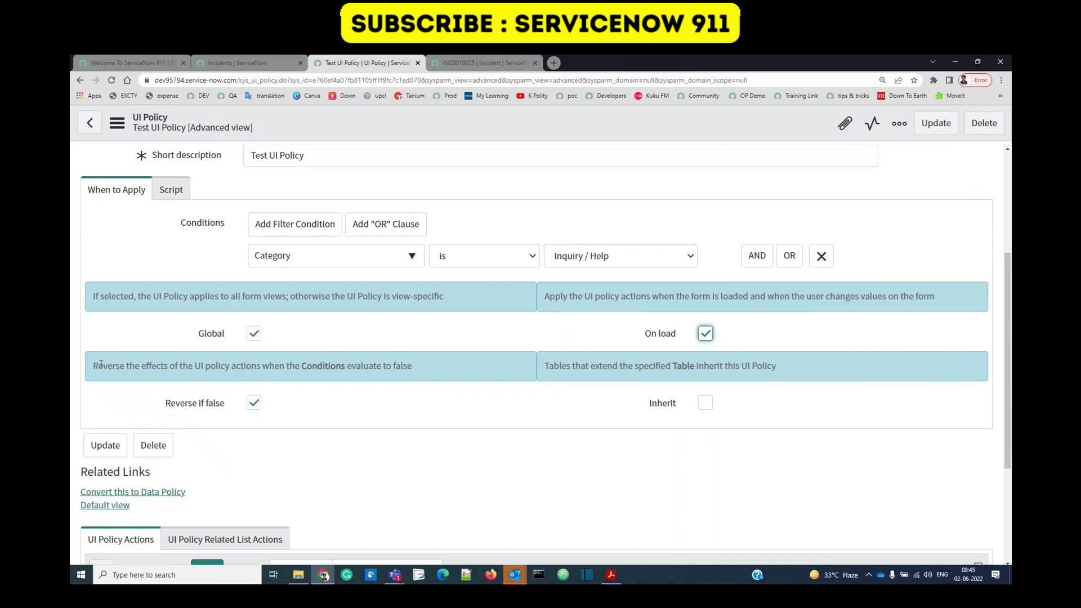
- Examine the policy's Reverse if false and Inherit options, its condition and the UI Policy Actions list
{"action": "left_click_drag", "start_coordinate": [165, 403], "coordinate": [221, 404]}
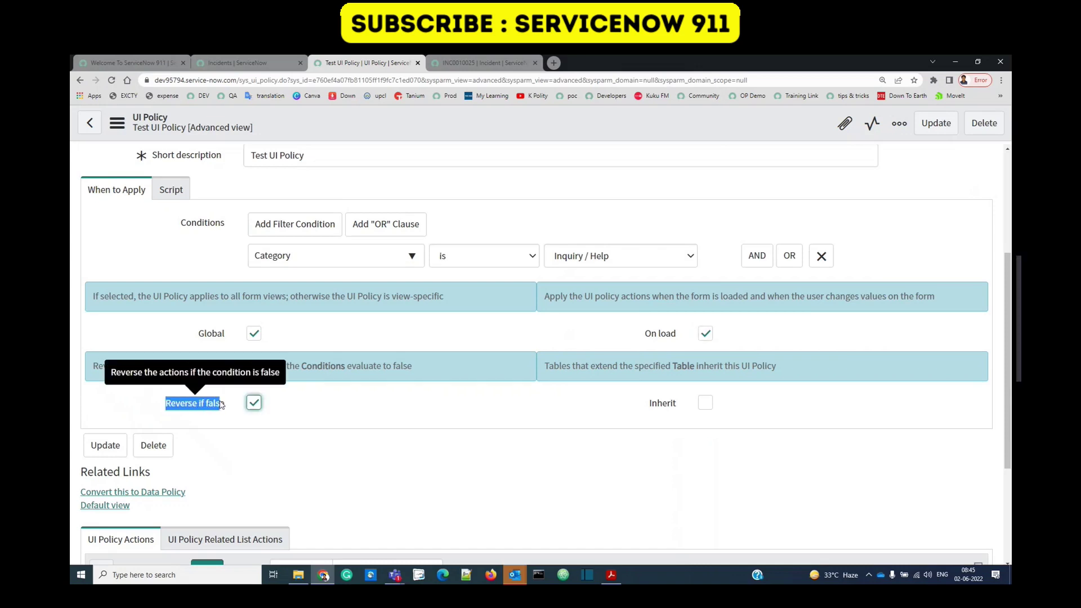
{"action": "scroll", "coordinate": [254, 400], "scroll_direction": "down", "scroll_amount": 2}
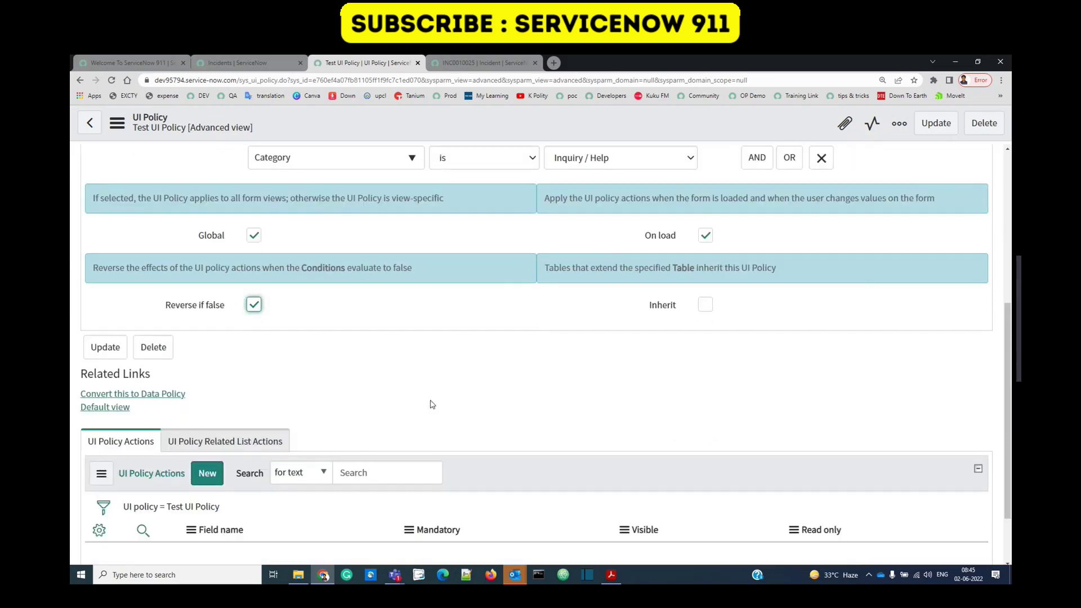
{"action": "scroll", "coordinate": [740, 327], "scroll_direction": "up", "scroll_amount": 2}
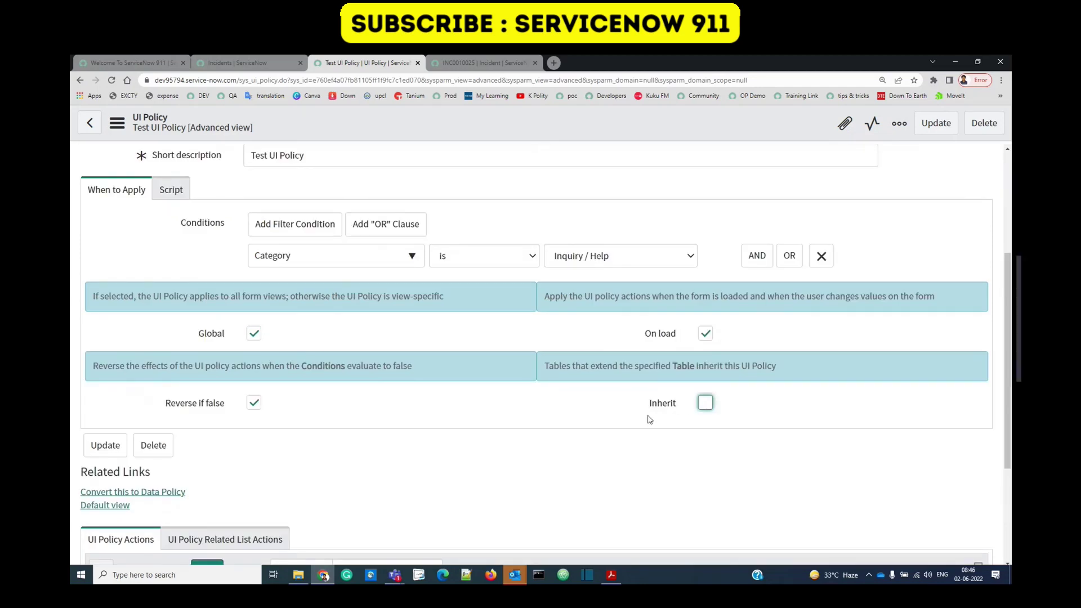
{"action": "scroll", "coordinate": [647, 414], "scroll_direction": "up", "scroll_amount": 4}
{"action": "scroll", "coordinate": [568, 378], "scroll_direction": "down", "scroll_amount": 4}
{"action": "left_click", "coordinate": [704, 405]}
{"action": "scroll", "coordinate": [782, 265], "scroll_direction": "down", "scroll_amount": 3}
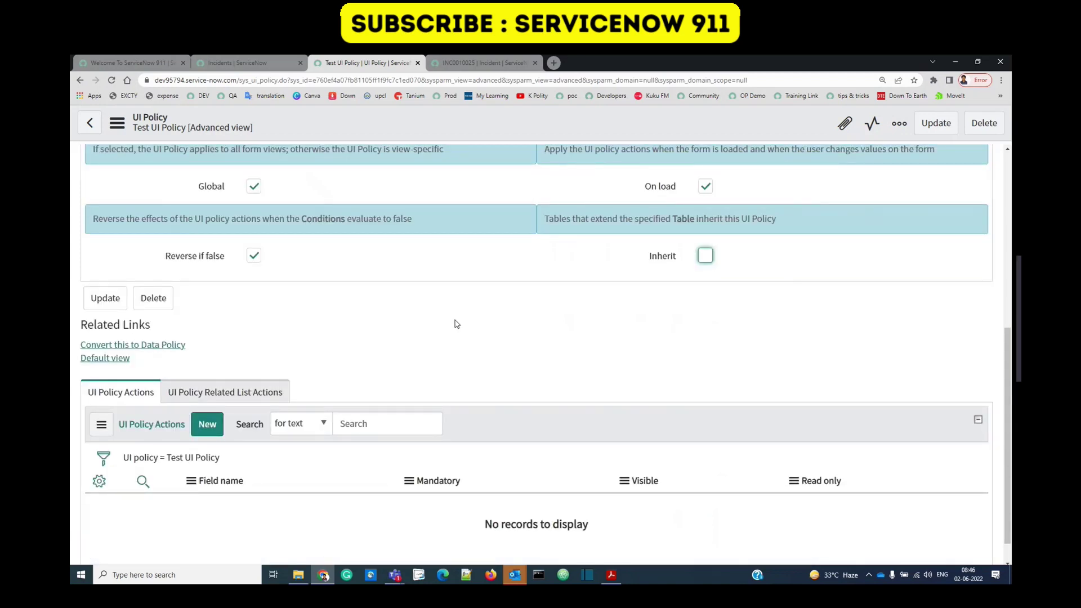
{"action": "scroll", "coordinate": [501, 344], "scroll_direction": "up", "scroll_amount": 2}
{"action": "scroll", "coordinate": [476, 330], "scroll_direction": "up", "scroll_amount": 2}
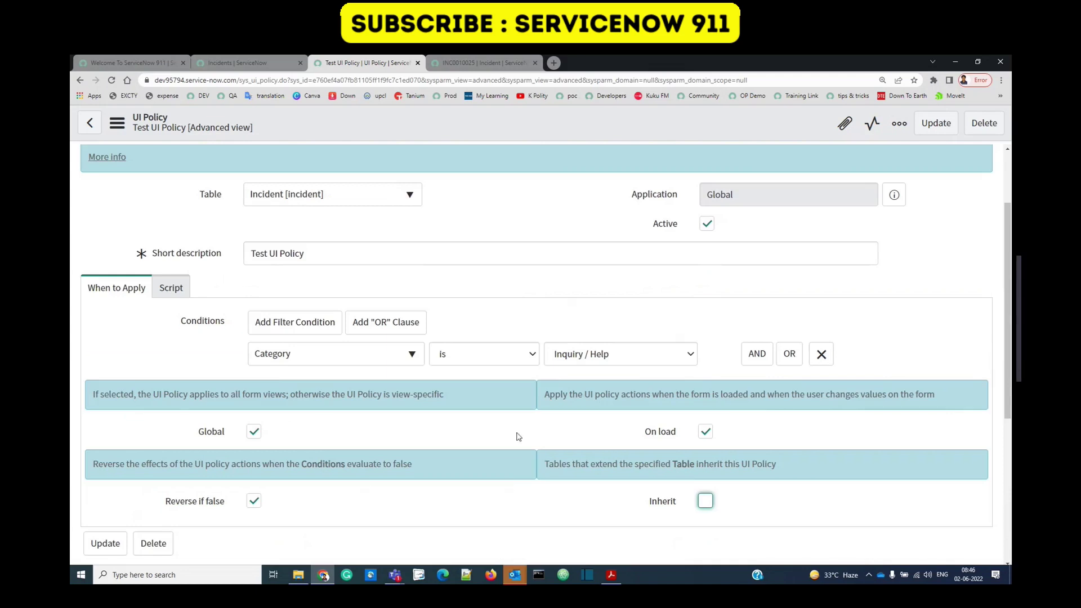
{"action": "scroll", "coordinate": [518, 436], "scroll_direction": "down", "scroll_amount": 3}
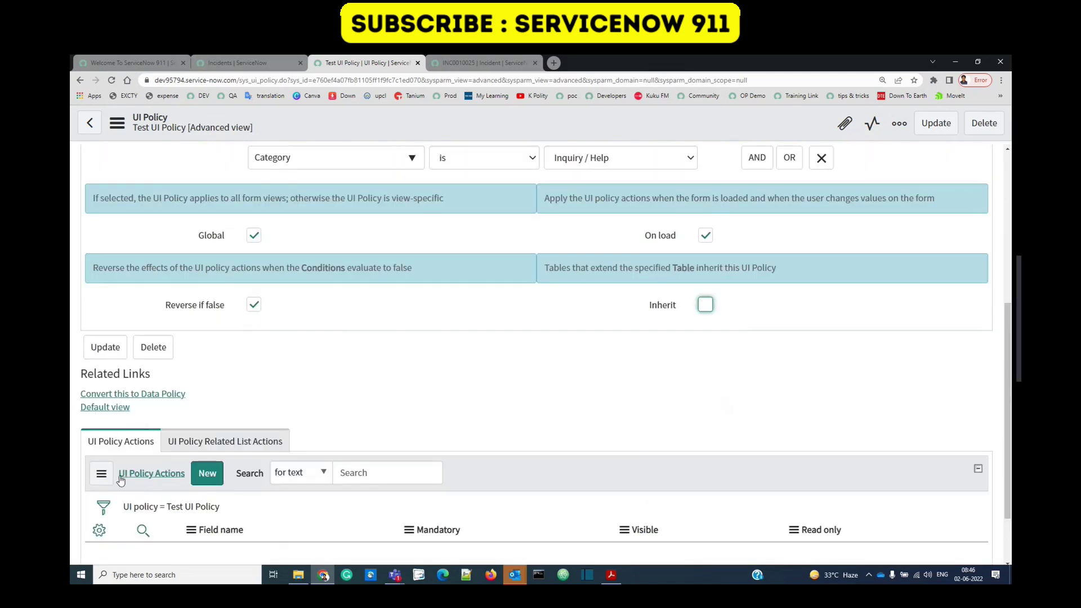
{"action": "left_click", "coordinate": [425, 392]}
{"action": "scroll", "coordinate": [426, 392], "scroll_direction": "up", "scroll_amount": 2}
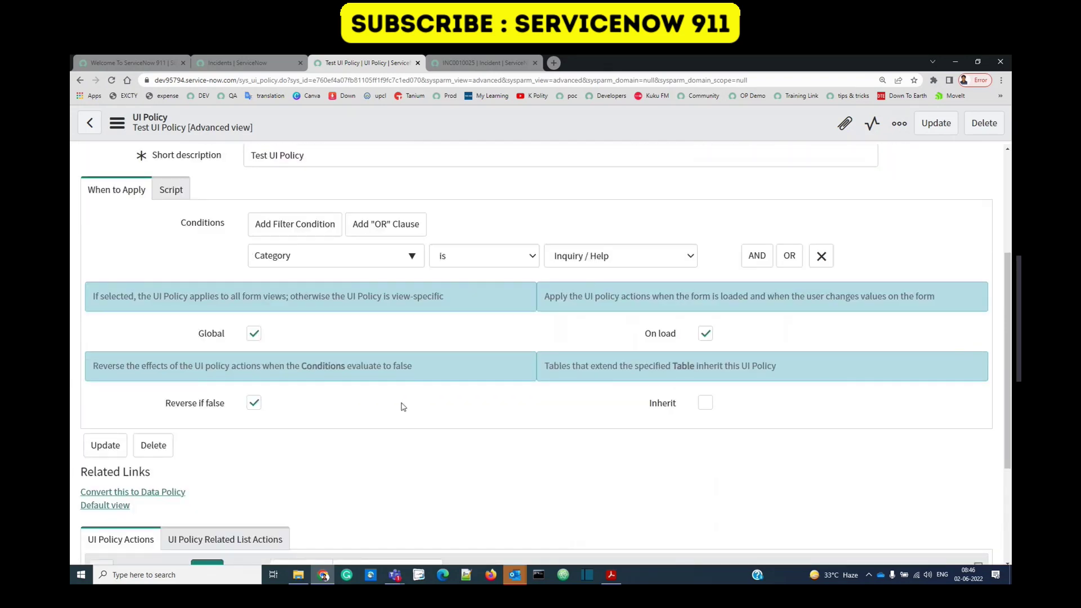
- Start a new UI policy action for Test UI Policy and choose Subcategory as its field name
{"action": "scroll", "coordinate": [474, 367], "scroll_direction": "down", "scroll_amount": 3}
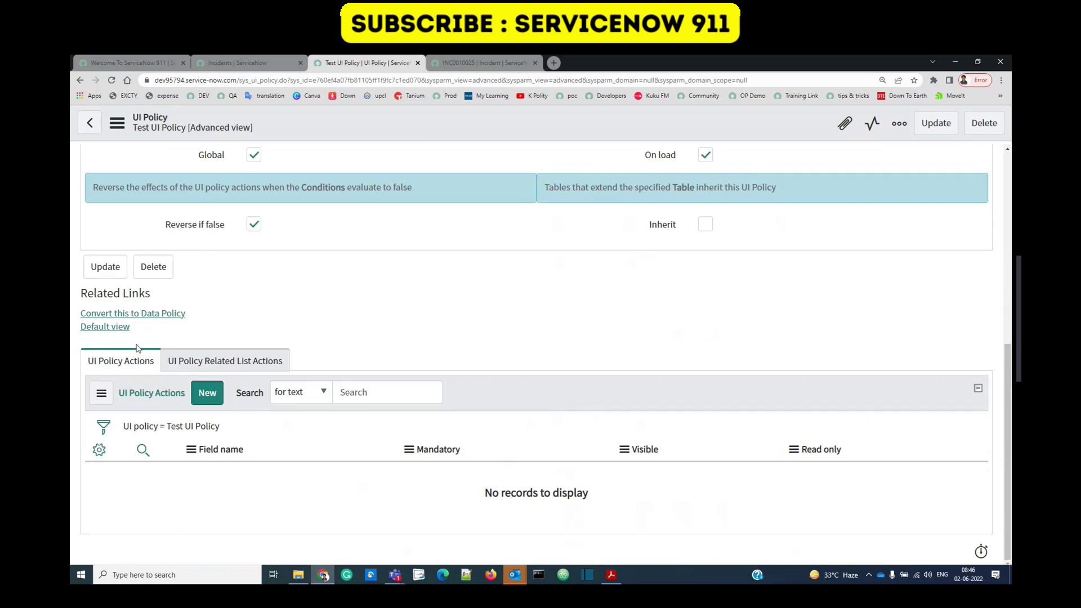
{"action": "left_click", "coordinate": [206, 397]}
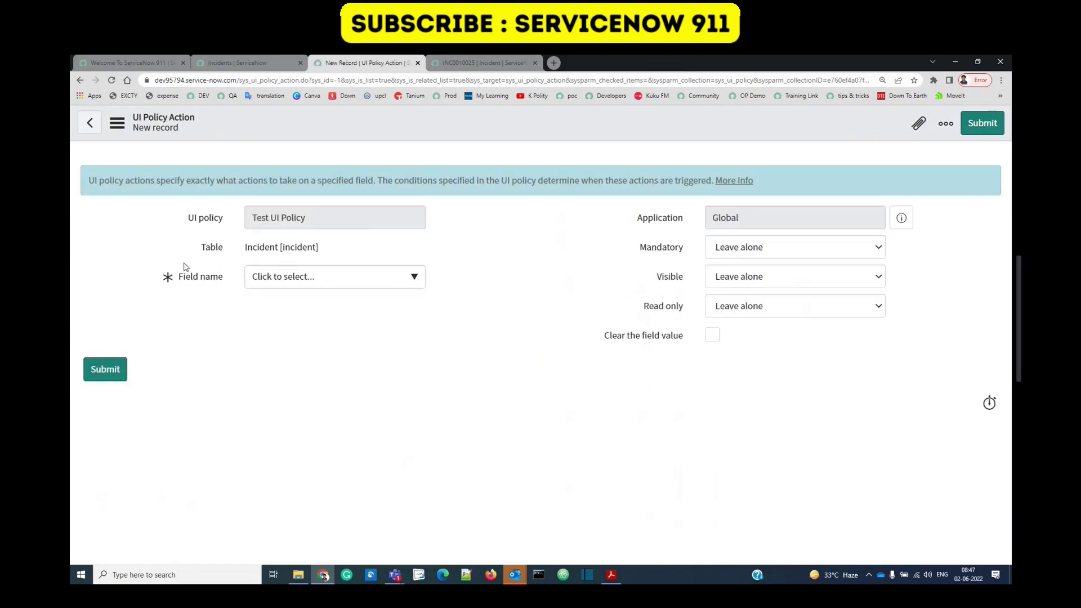
{"action": "left_click", "coordinate": [388, 280]}
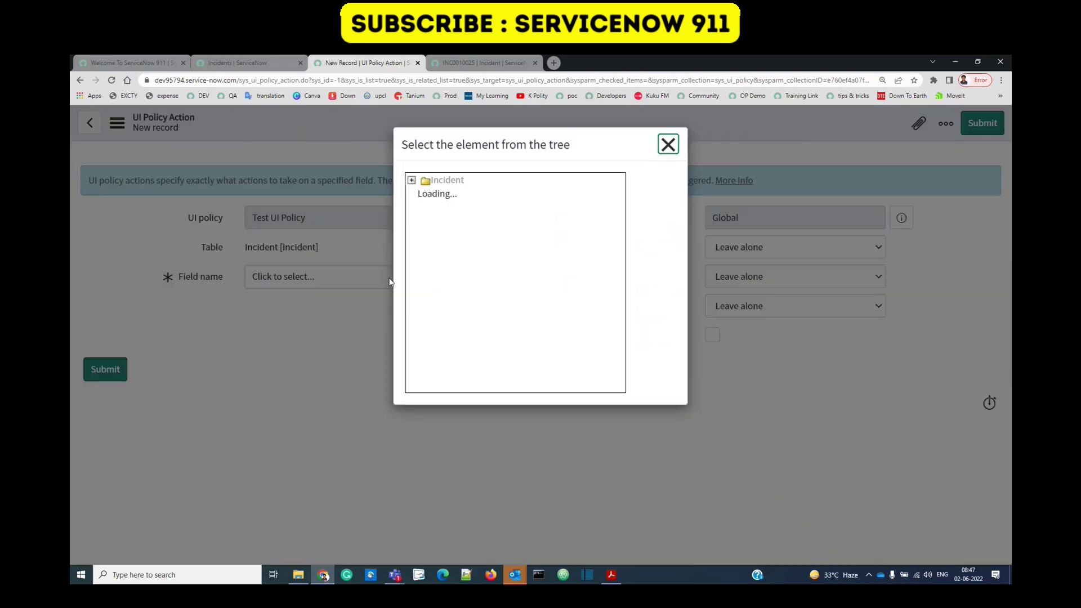
{"action": "scroll", "coordinate": [479, 288], "scroll_direction": "down", "scroll_amount": 4}
{"action": "scroll", "coordinate": [479, 288], "scroll_direction": "down", "scroll_amount": 7}
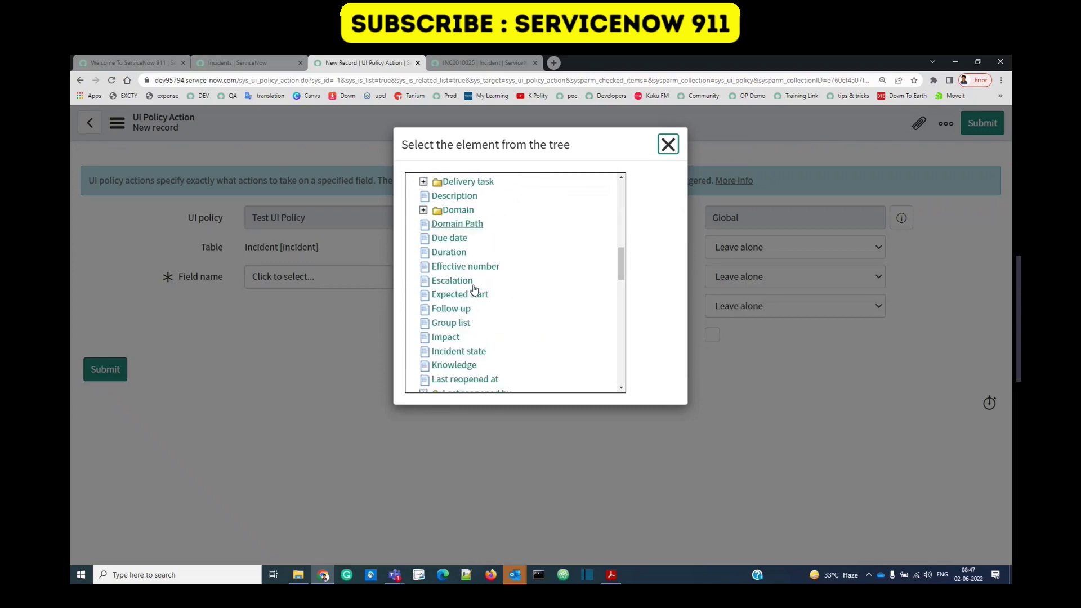
{"action": "scroll", "coordinate": [474, 289], "scroll_direction": "down", "scroll_amount": 6}
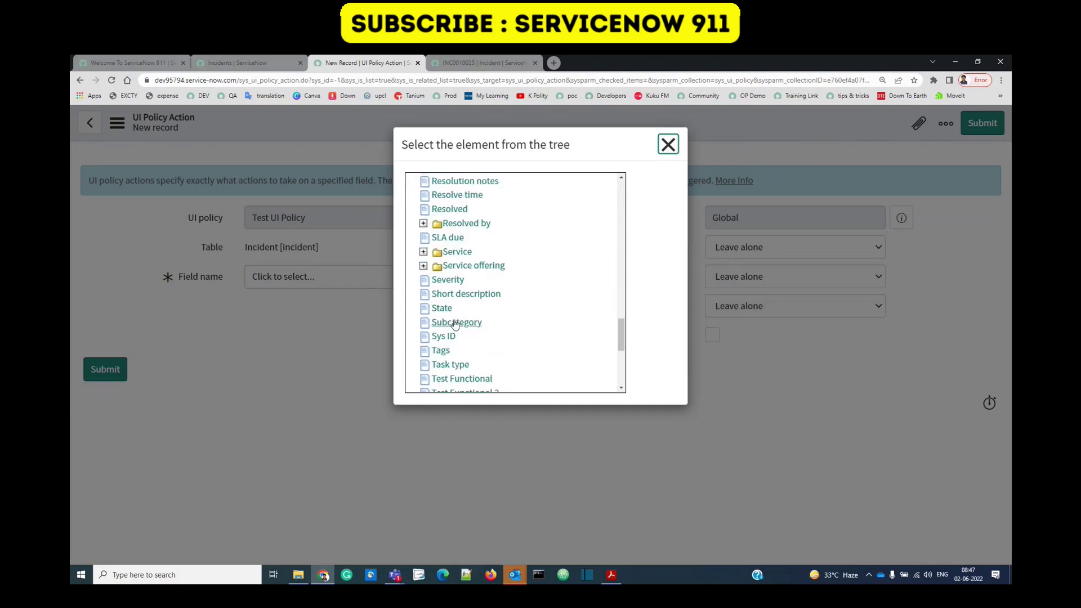
{"action": "key", "text": "Escape"}
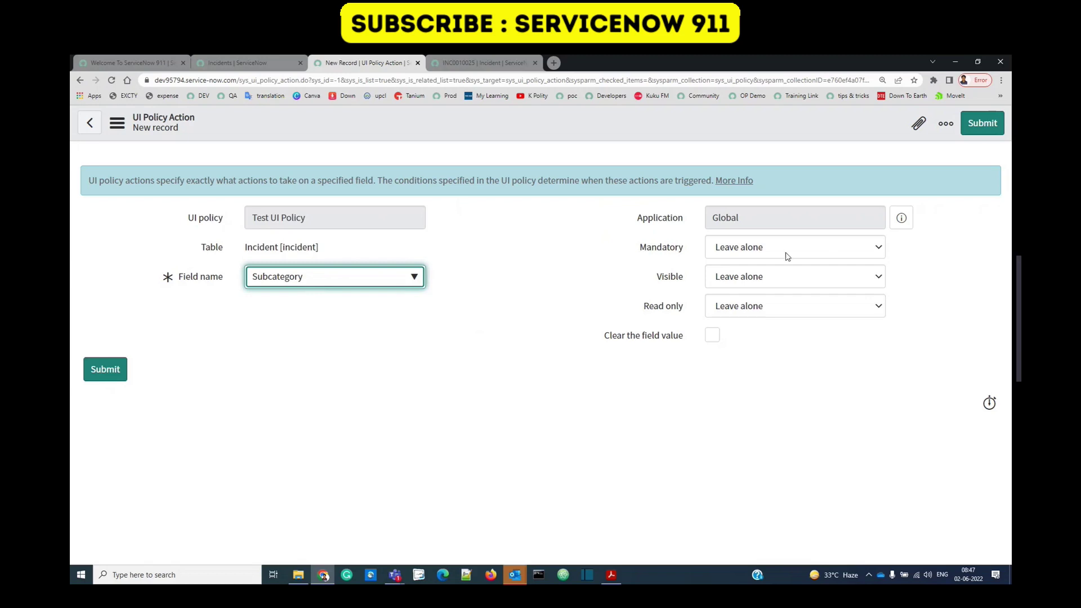
- Examine the Mandatory, Visible and Read only settings of the Subcategory action
{"action": "left_click", "coordinate": [607, 267]}
{"action": "left_click_drag", "start_coordinate": [641, 251], "coordinate": [697, 312]}
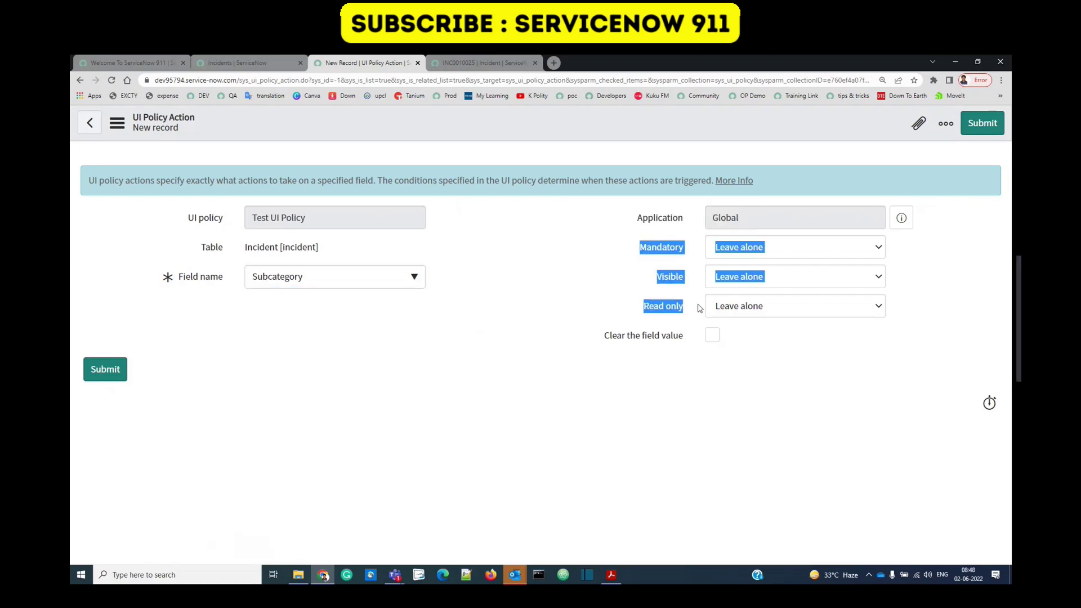
{"action": "left_click", "coordinate": [674, 253]}
{"action": "double_click", "coordinate": [674, 253]}
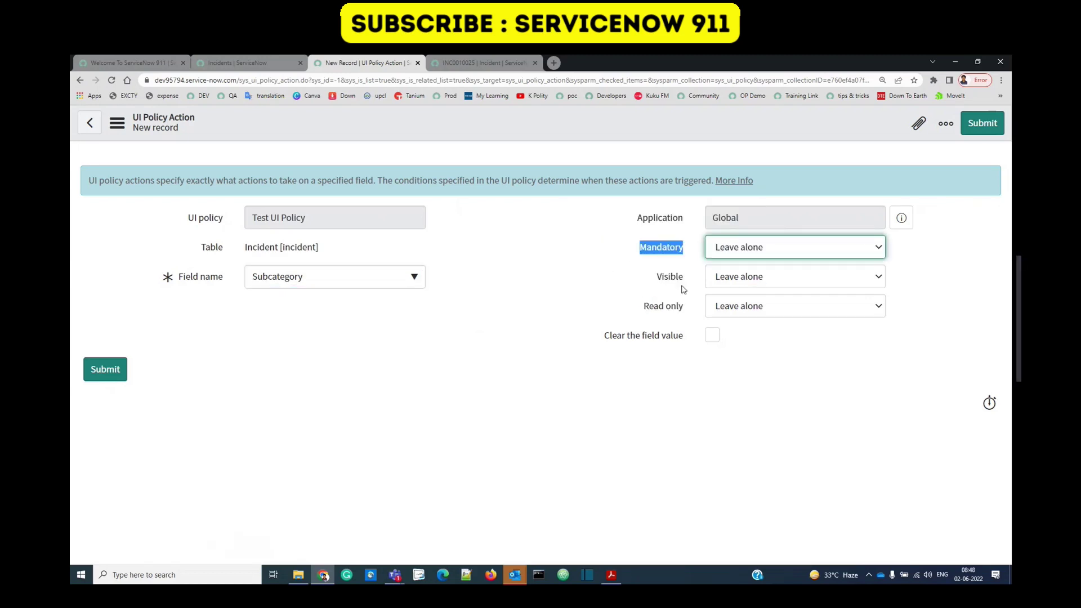
{"action": "left_click_drag", "start_coordinate": [644, 307], "coordinate": [687, 307]}
{"action": "double_click", "coordinate": [674, 307]}
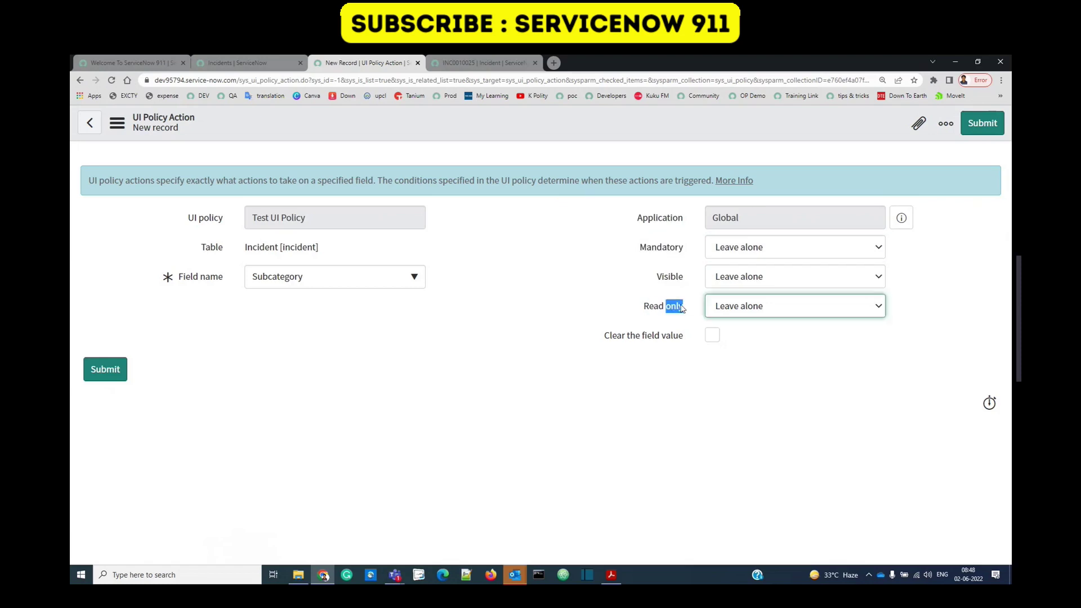
{"action": "left_click", "coordinate": [640, 308]}
{"action": "left_click_drag", "start_coordinate": [631, 250], "coordinate": [686, 313]}
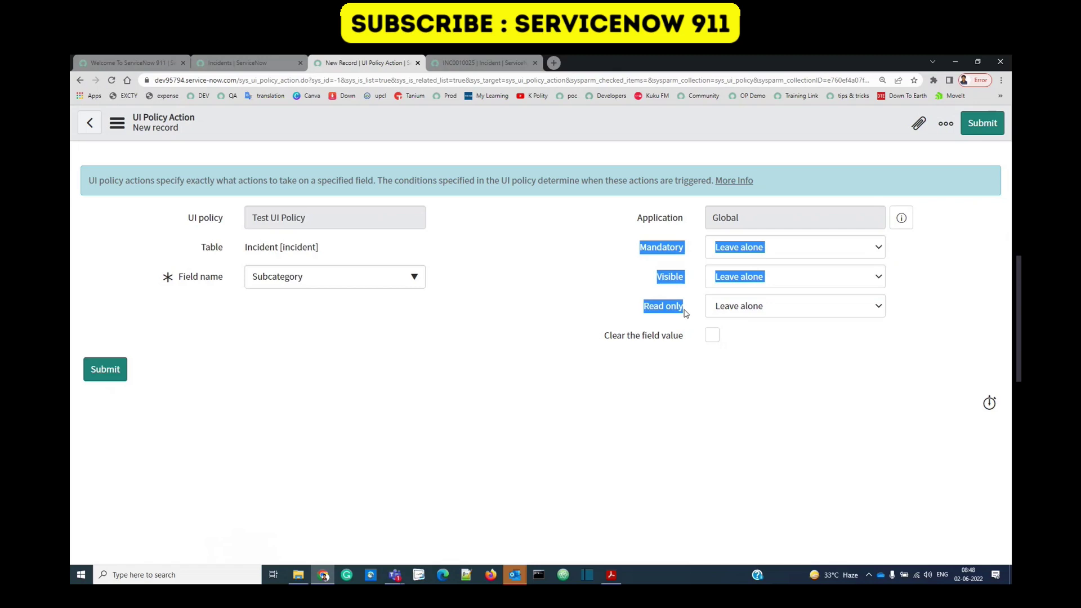
{"action": "left_click", "coordinate": [684, 313]}
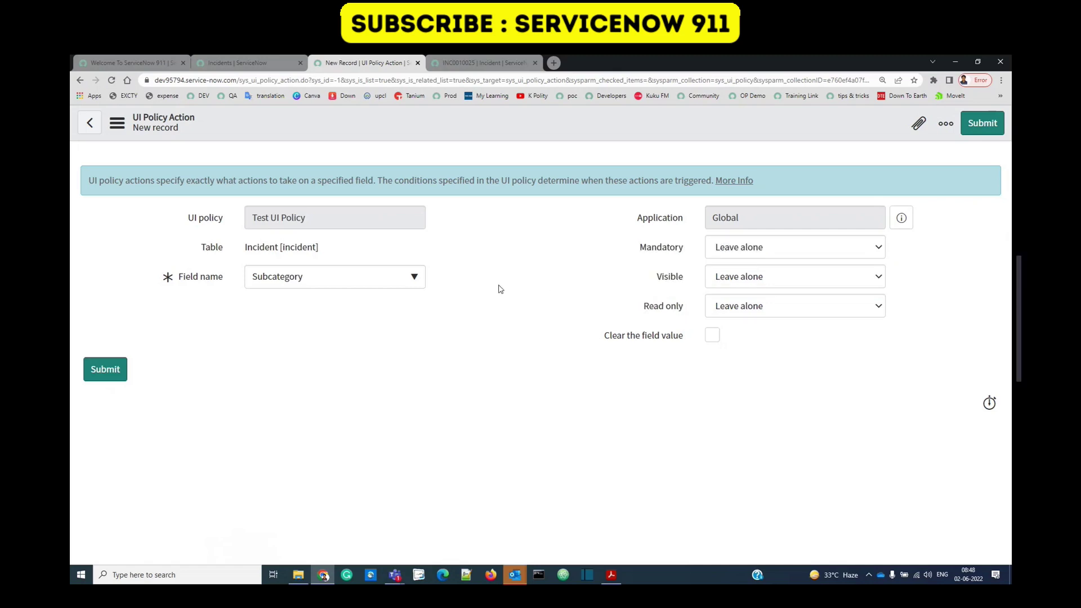
- Set Visible and Mandatory to True for the Subcategory action and submit it
{"action": "left_click", "coordinate": [780, 281]}
{"action": "left_click", "coordinate": [766, 307]}
{"action": "left_click", "coordinate": [778, 245]}
{"action": "left_click", "coordinate": [764, 278]}
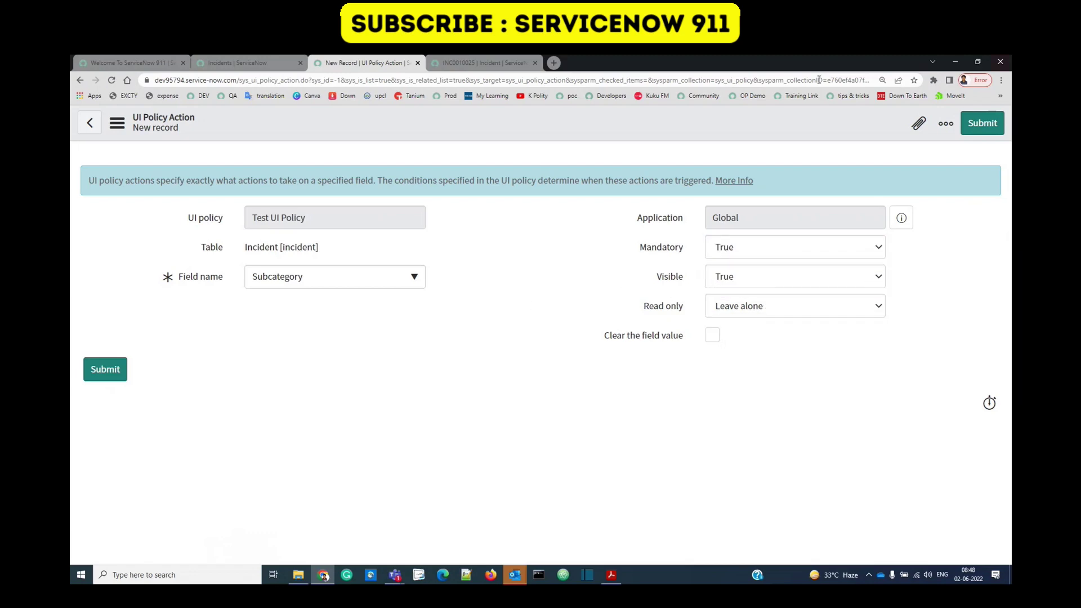
{"action": "left_click", "coordinate": [983, 124]}
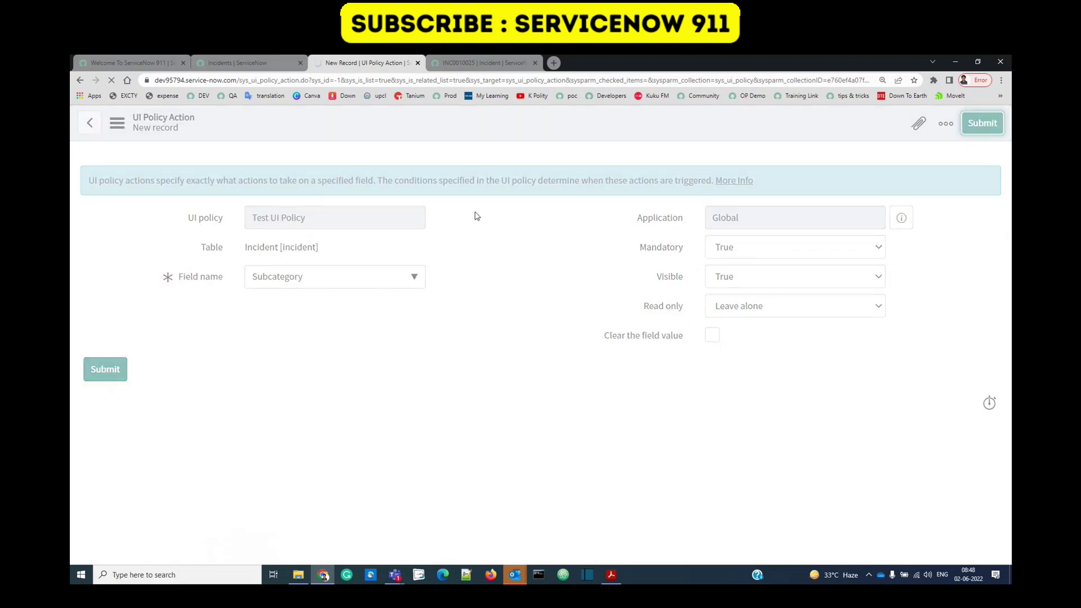
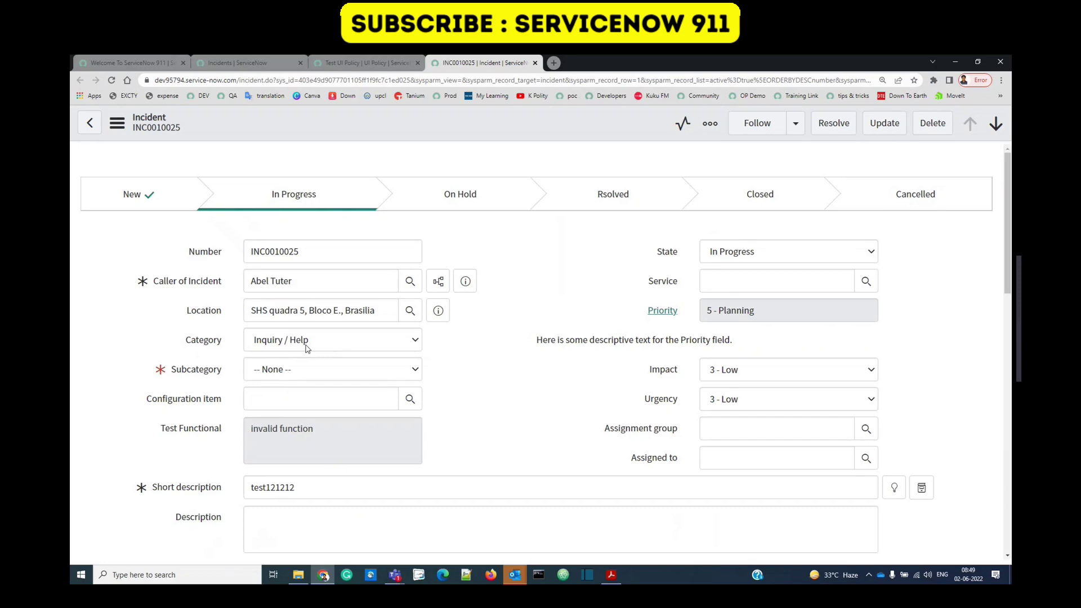
- Check the Subcategory field on incident INC0010025 and change the incident's Category to Software to test the policy
{"action": "double_click", "coordinate": [170, 375]}
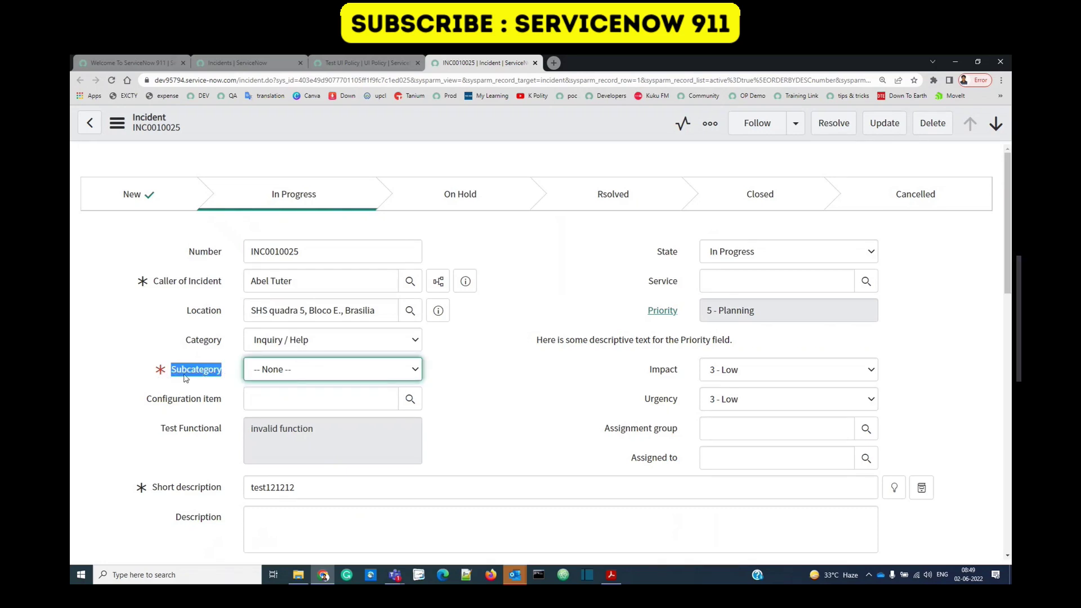
{"action": "left_click", "coordinate": [346, 341]}
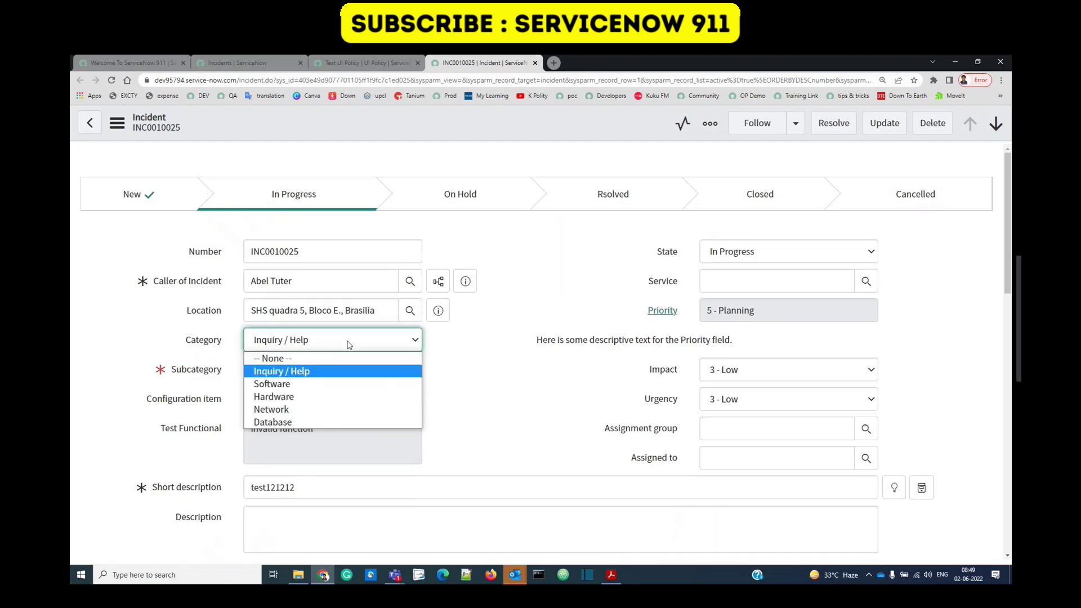
{"action": "left_click", "coordinate": [303, 386]}
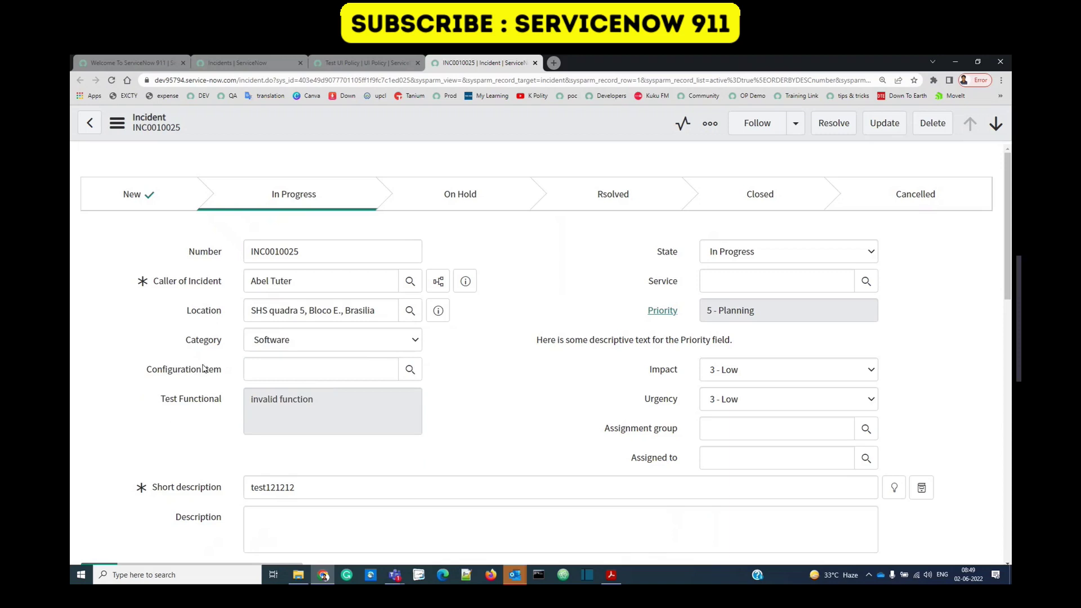
{"action": "mouse_move", "coordinate": [220, 370]}
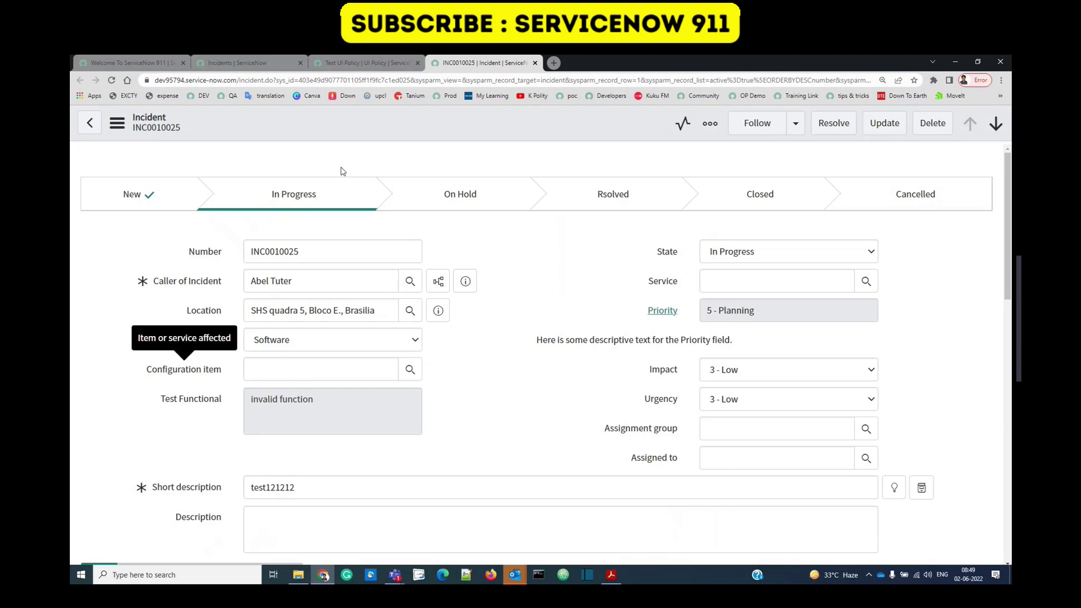
- Compare the incident's Category with Test UI Policy's condition, Subcategory action and Reverse if false setting
{"action": "left_click_drag", "start_coordinate": [181, 344], "coordinate": [243, 346]}
{"action": "left_click", "coordinate": [349, 59]}
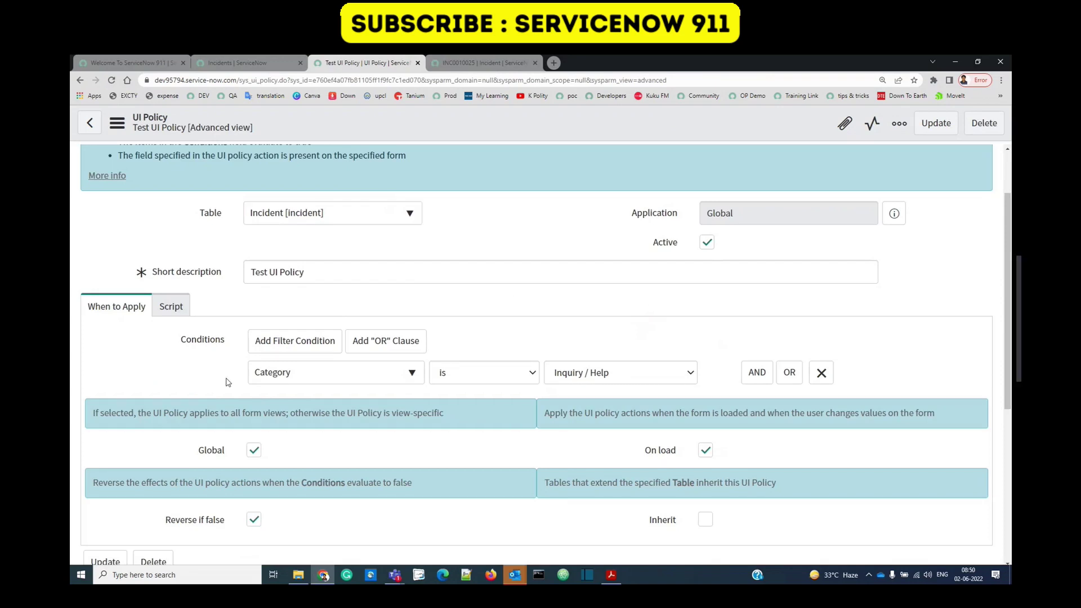
{"action": "key", "text": "ctrl+Tab"}
{"action": "left_click_drag", "start_coordinate": [177, 347], "coordinate": [452, 344]}
{"action": "left_click", "coordinate": [452, 344]}
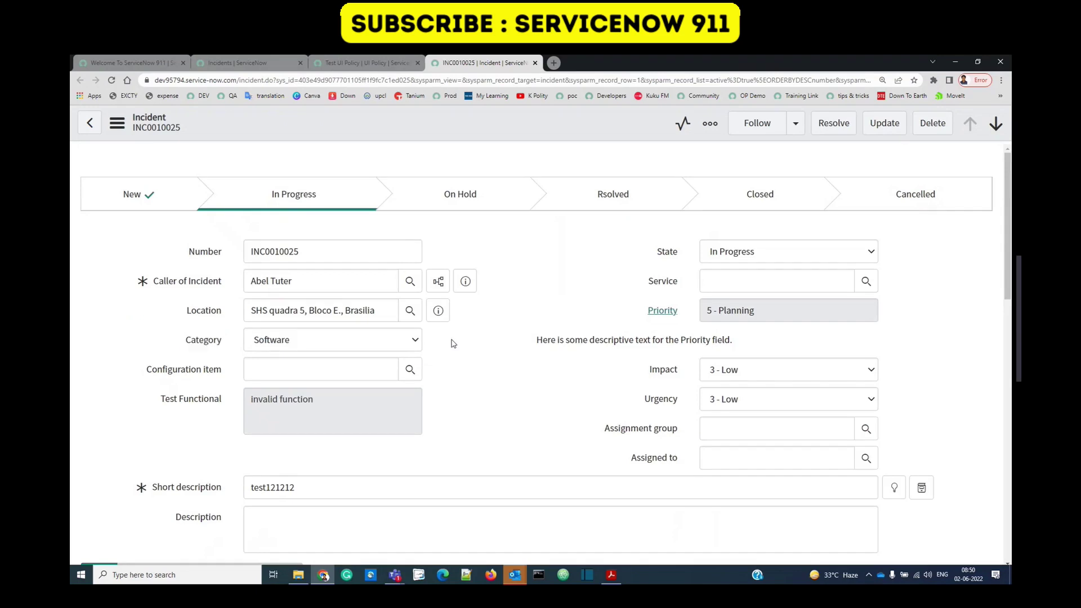
{"action": "left_click", "coordinate": [374, 62]}
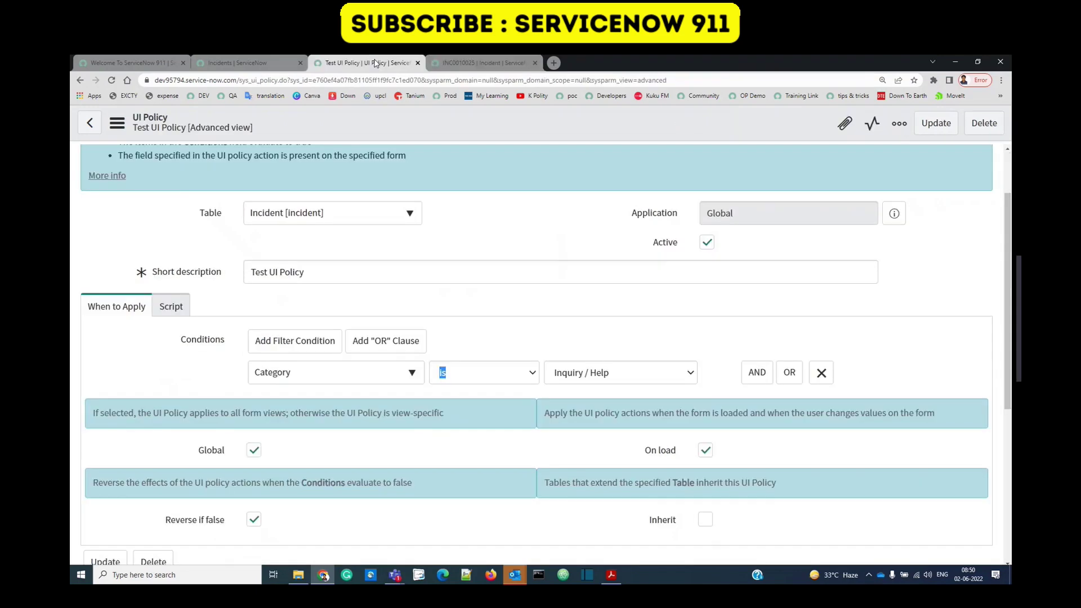
{"action": "scroll", "coordinate": [141, 432], "scroll_direction": "down", "scroll_amount": 3}
{"action": "scroll", "coordinate": [141, 431], "scroll_direction": "down", "scroll_amount": 2}
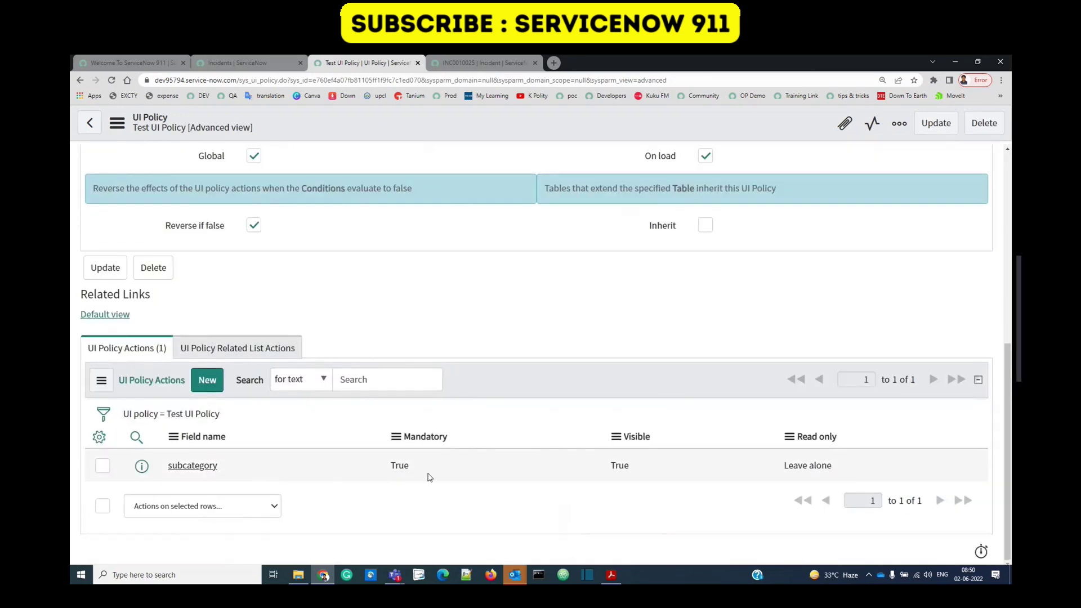
{"action": "scroll", "coordinate": [460, 474], "scroll_direction": "up", "scroll_amount": 3}
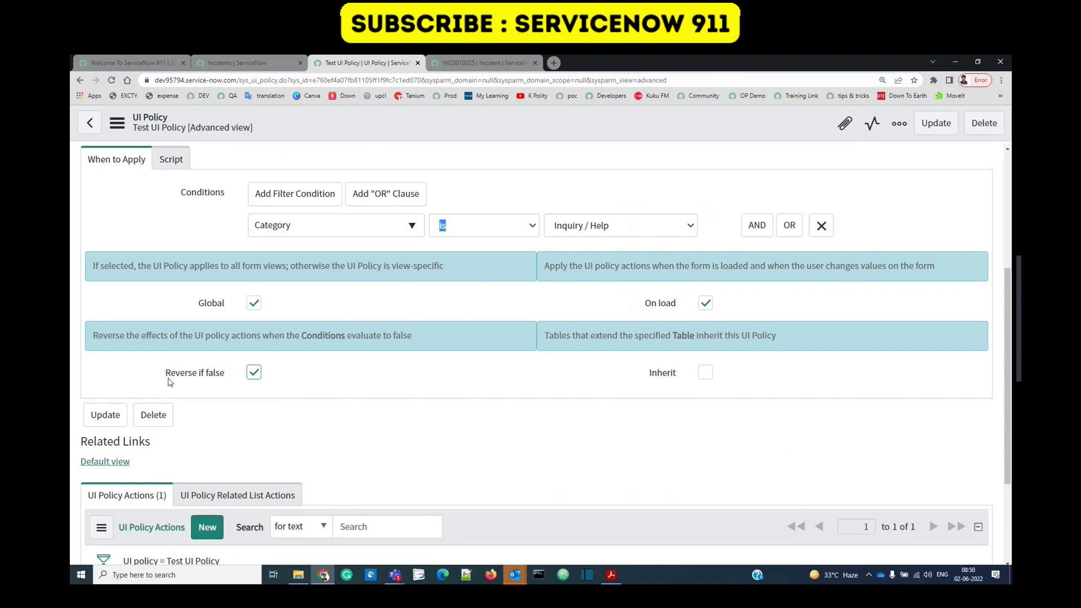
{"action": "left_click_drag", "start_coordinate": [166, 374], "coordinate": [225, 383]}
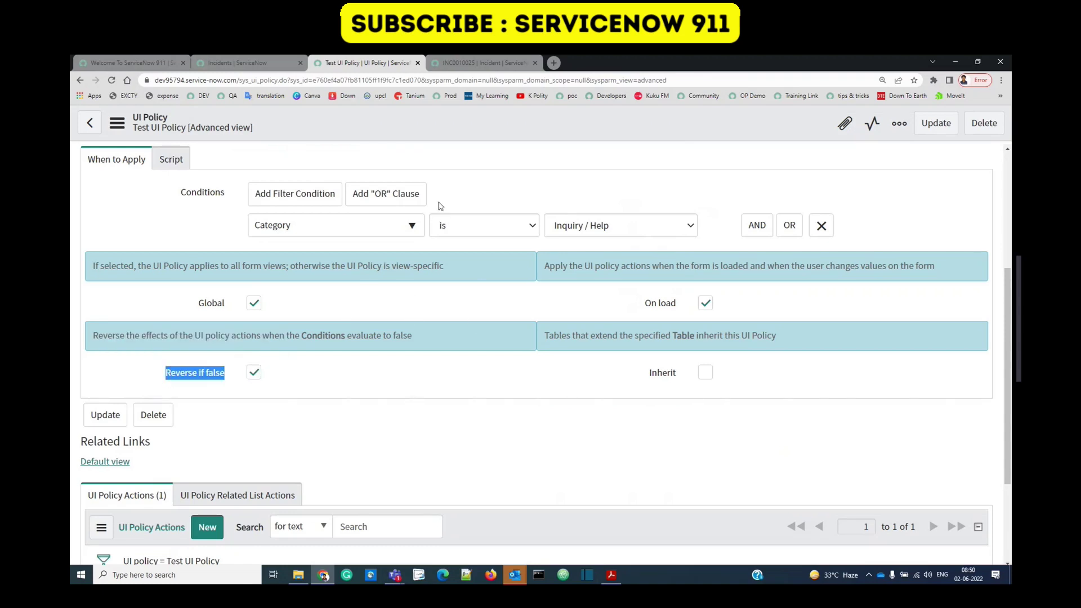
- Test the policy on incident INC0010025 by setting its Category to Inquiry / Help and then to Hardware
{"action": "left_click", "coordinate": [488, 63]}
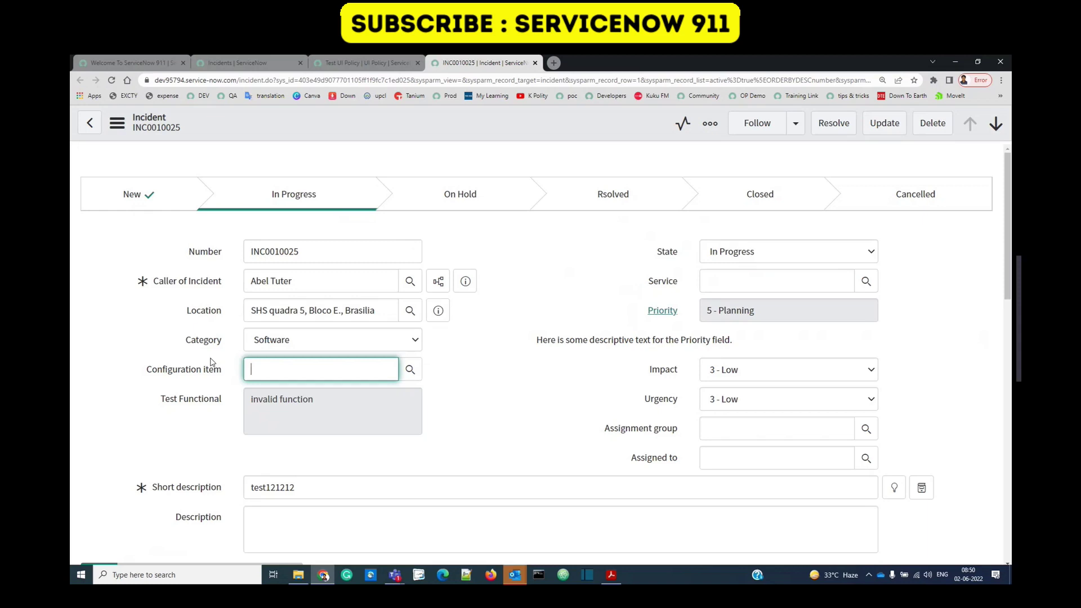
{"action": "left_click", "coordinate": [370, 341]}
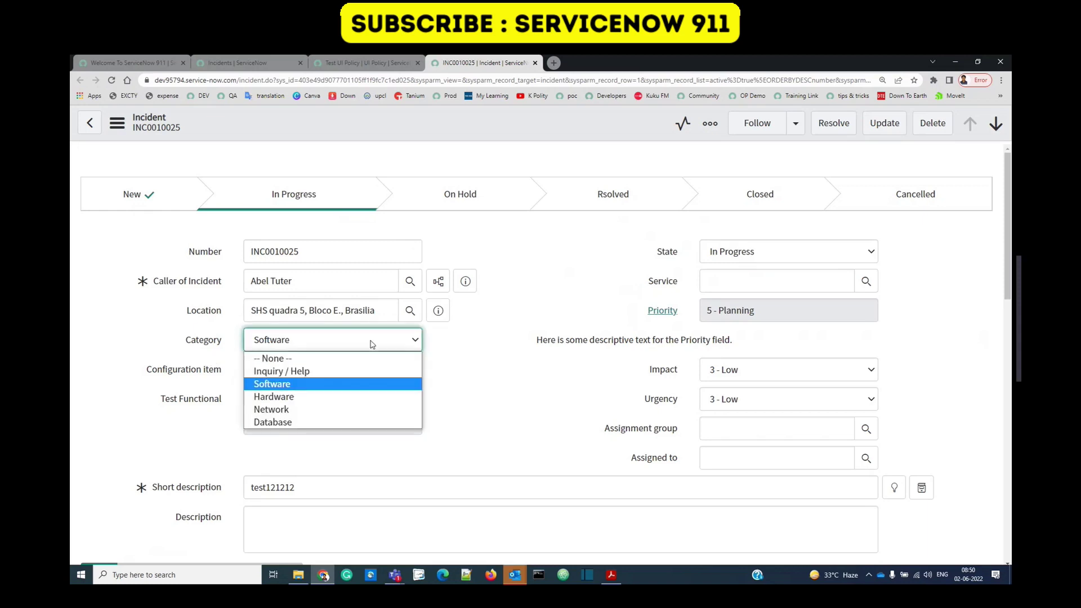
{"action": "left_click", "coordinate": [340, 370]}
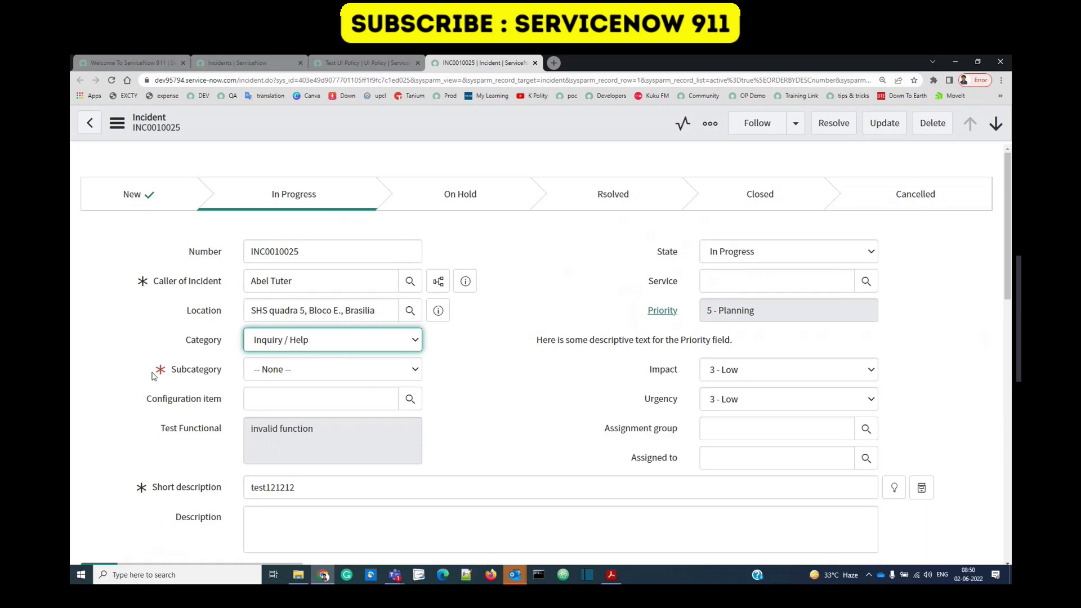
{"action": "left_click", "coordinate": [351, 337]}
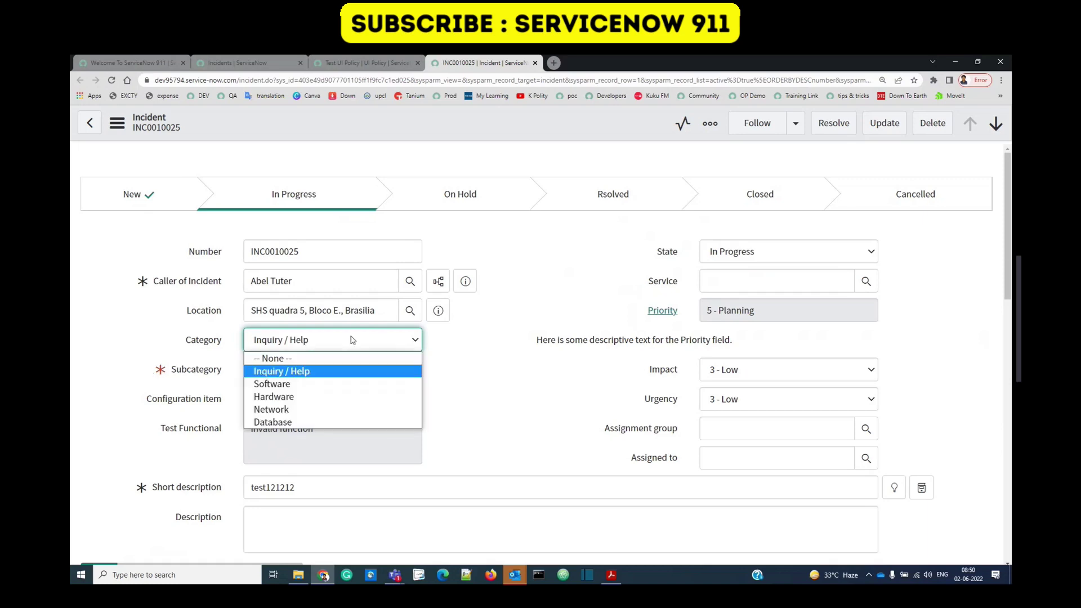
{"action": "left_click", "coordinate": [292, 401]}
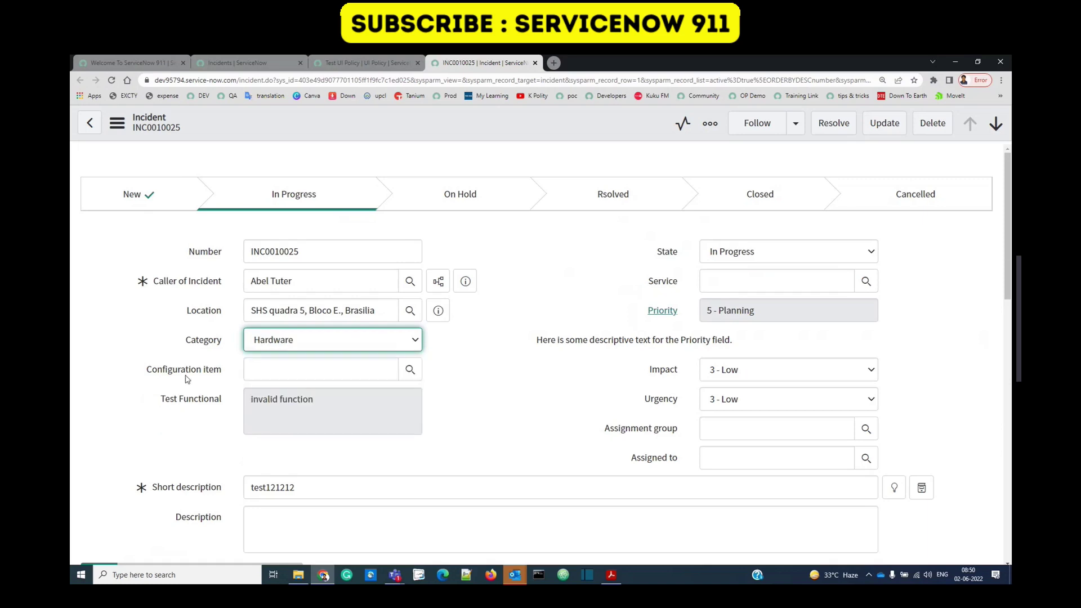
{"action": "left_click", "coordinate": [506, 350]}
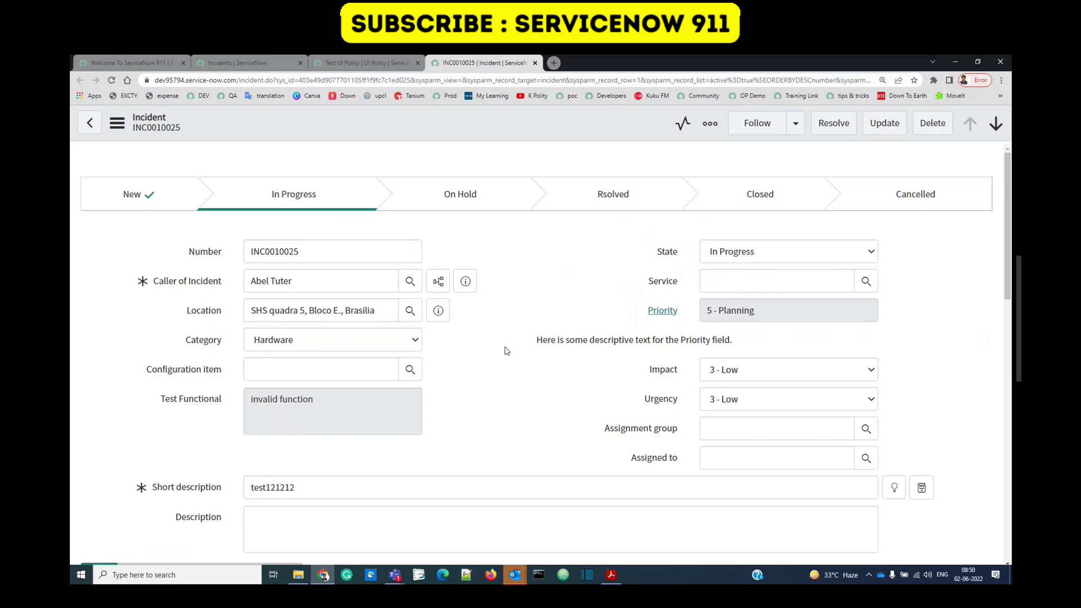
- Review the UI Policy Related List Actions of Test UI Policy
{"action": "left_click", "coordinate": [356, 64]}
{"action": "left_click", "coordinate": [328, 386]}
{"action": "scroll", "coordinate": [272, 461], "scroll_direction": "down", "scroll_amount": 3}
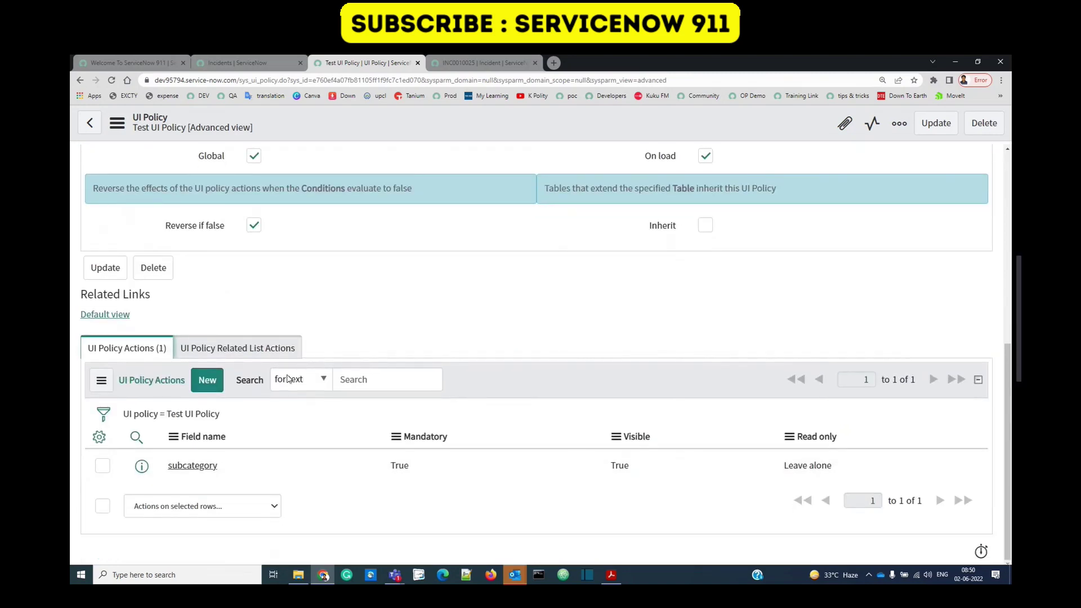
{"action": "left_click", "coordinate": [269, 350]}
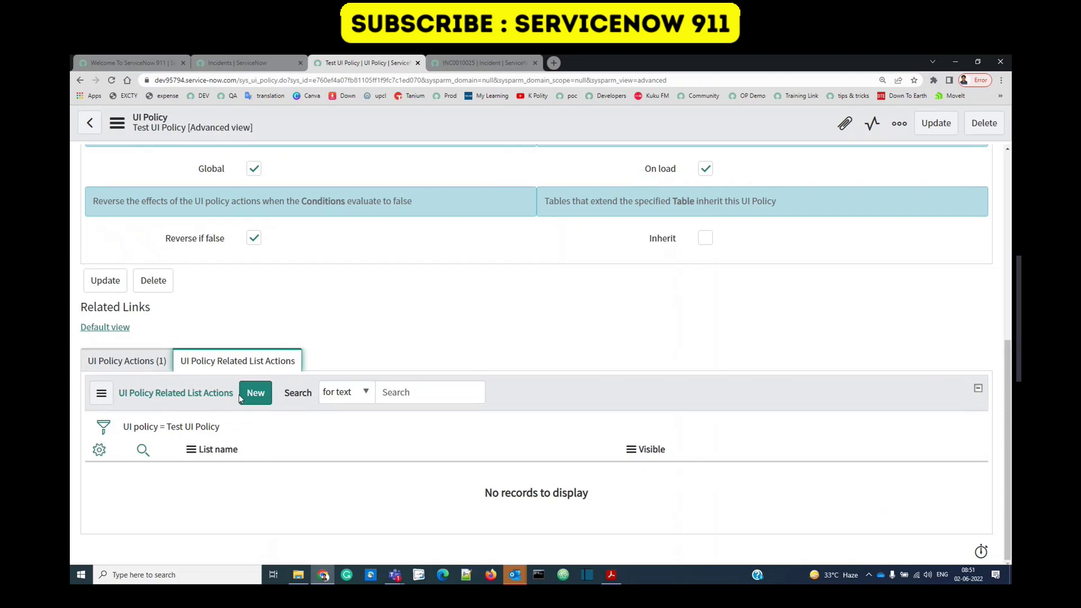
{"action": "scroll", "coordinate": [248, 478], "scroll_direction": "up", "scroll_amount": 4}
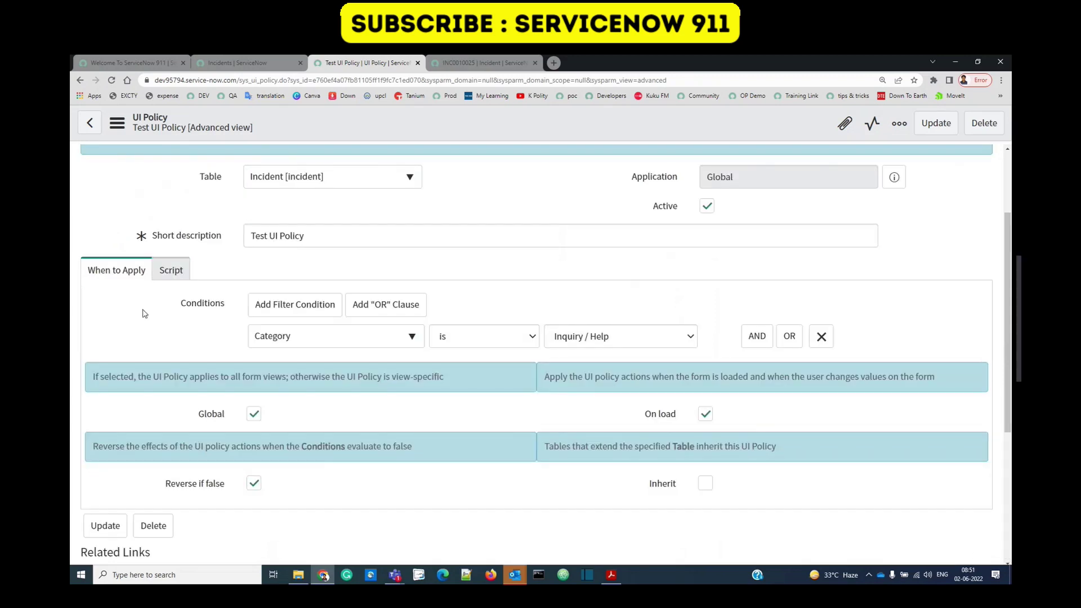
- Enable Run scripts for Test UI Policy and review the Execute if true and Execute if false script fields
{"action": "left_click", "coordinate": [172, 271]}
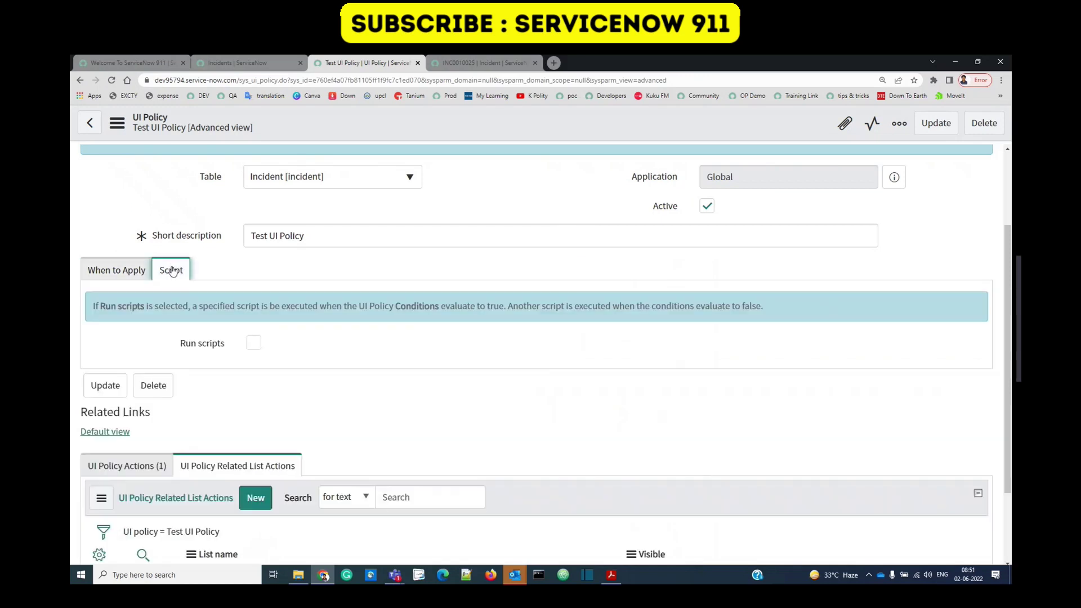
{"action": "left_click", "coordinate": [254, 343]}
{"action": "scroll", "coordinate": [158, 464], "scroll_direction": "up", "scroll_amount": 1}
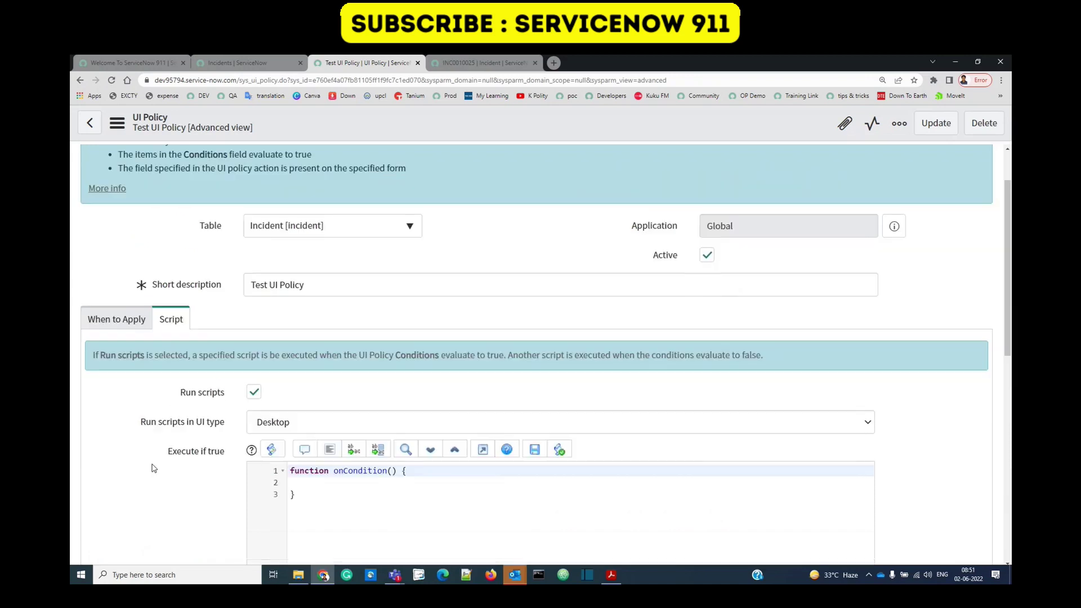
{"action": "left_click_drag", "start_coordinate": [161, 462], "coordinate": [227, 458]}
{"action": "scroll", "coordinate": [197, 470], "scroll_direction": "down", "scroll_amount": 5}
{"action": "left_click_drag", "start_coordinate": [169, 371], "coordinate": [225, 373]}
{"action": "scroll", "coordinate": [216, 448], "scroll_direction": "up", "scroll_amount": 4}
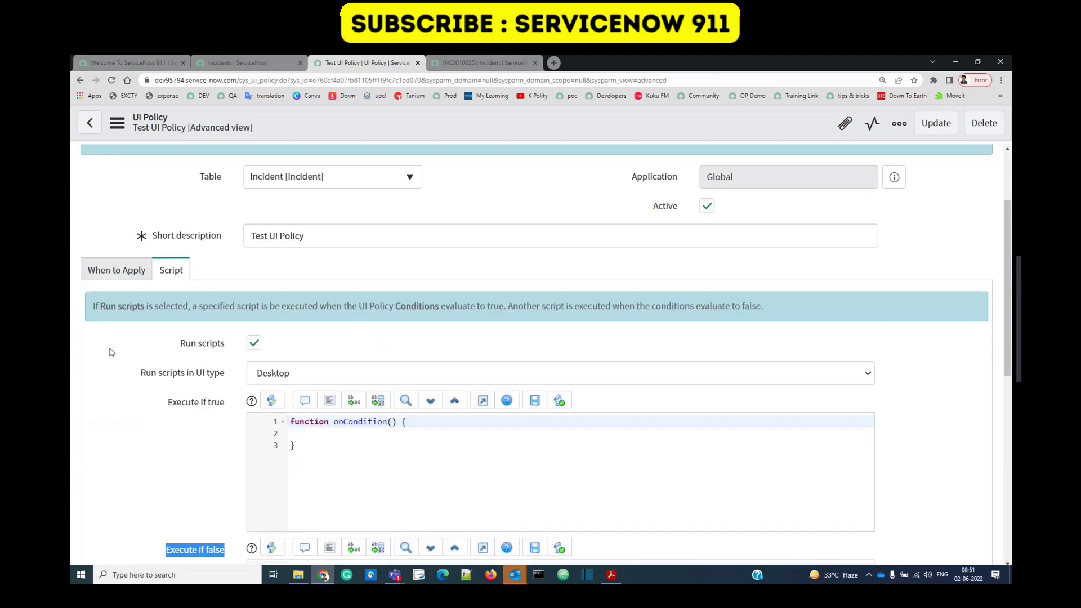
- Check Test UI Policy's application conditions and the Mandatory setting of its Subcategory action
{"action": "left_click", "coordinate": [107, 278]}
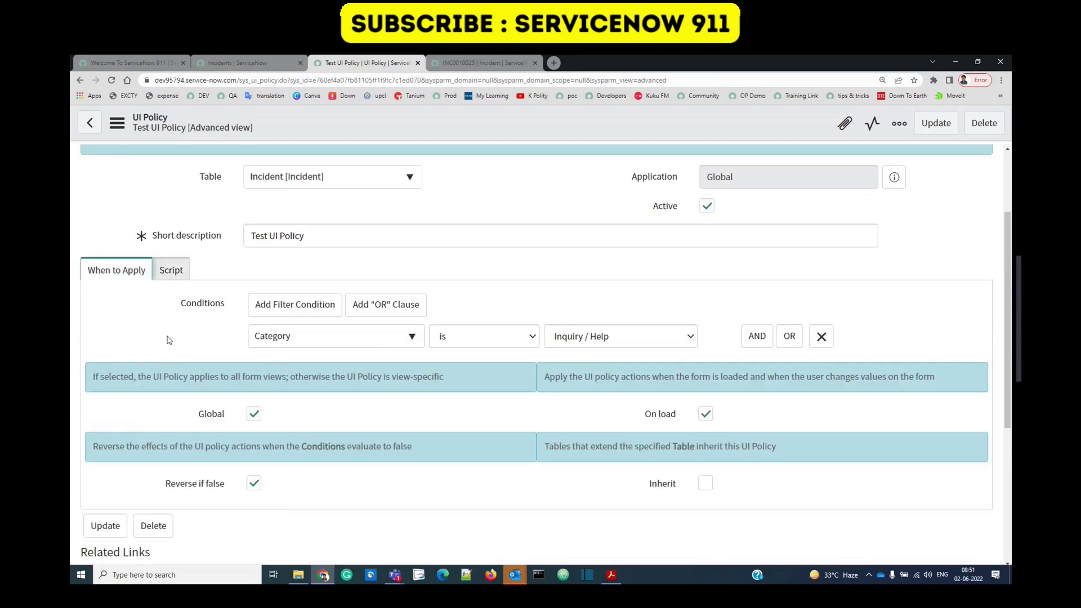
{"action": "left_click", "coordinate": [170, 271]}
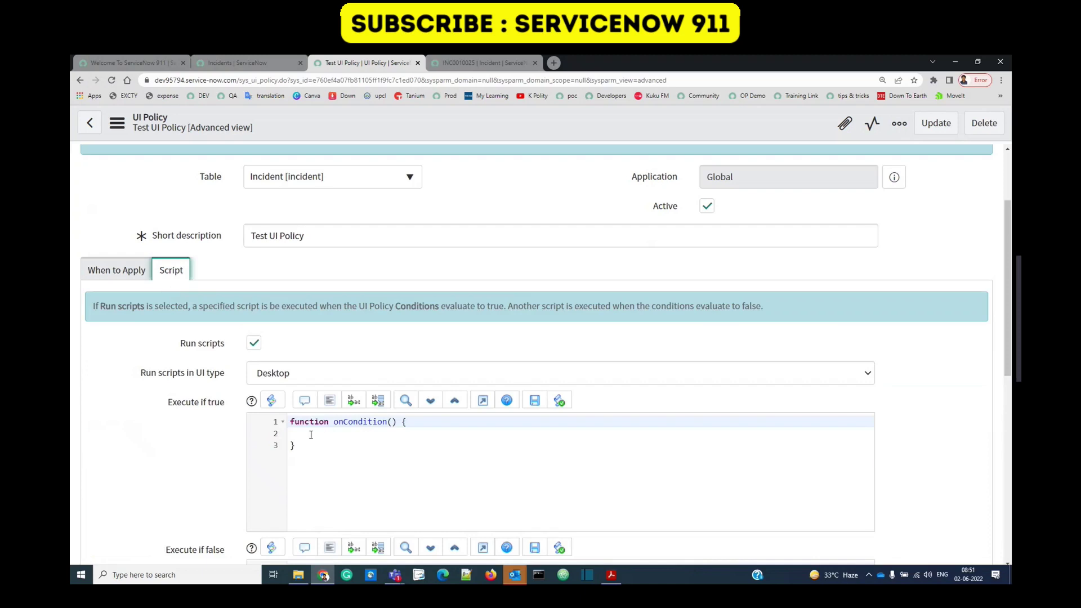
{"action": "scroll", "coordinate": [394, 488], "scroll_direction": "down", "scroll_amount": 10}
{"action": "double_click", "coordinate": [392, 486]}
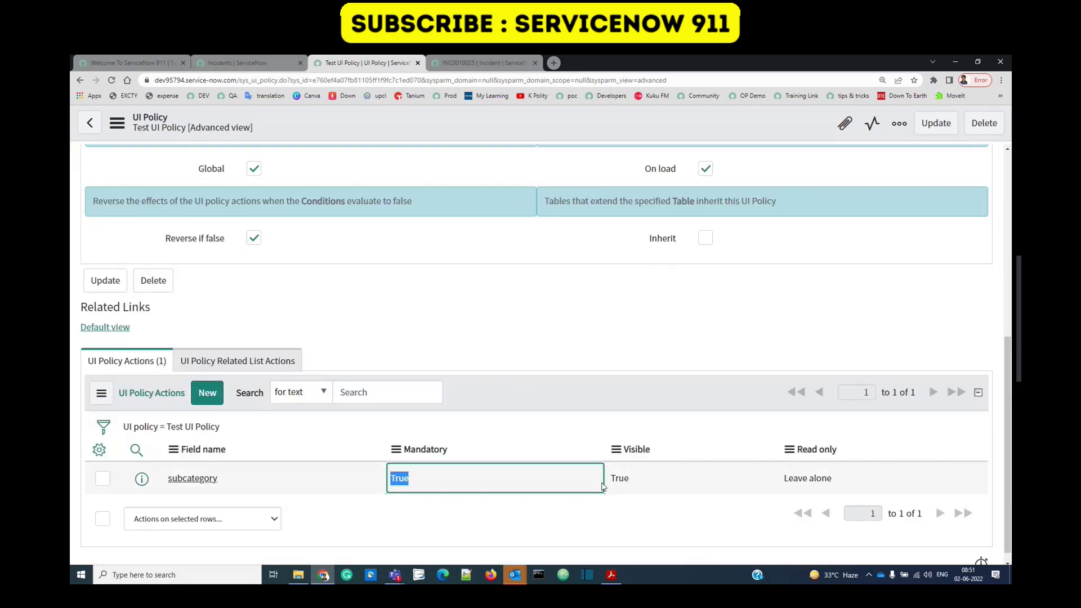
{"action": "scroll", "coordinate": [276, 265], "scroll_direction": "up", "scroll_amount": 3}
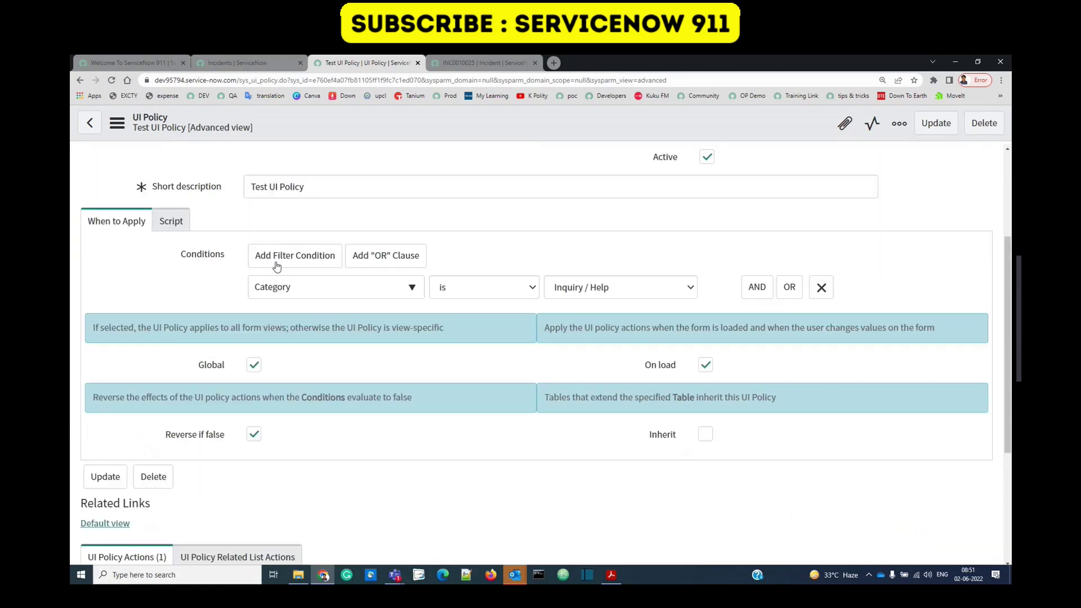
- Examine the onCondition function bodies in the policy's Execute if true and Execute if false scripts
{"action": "left_click", "coordinate": [171, 220]}
{"action": "left_click", "coordinate": [332, 388]}
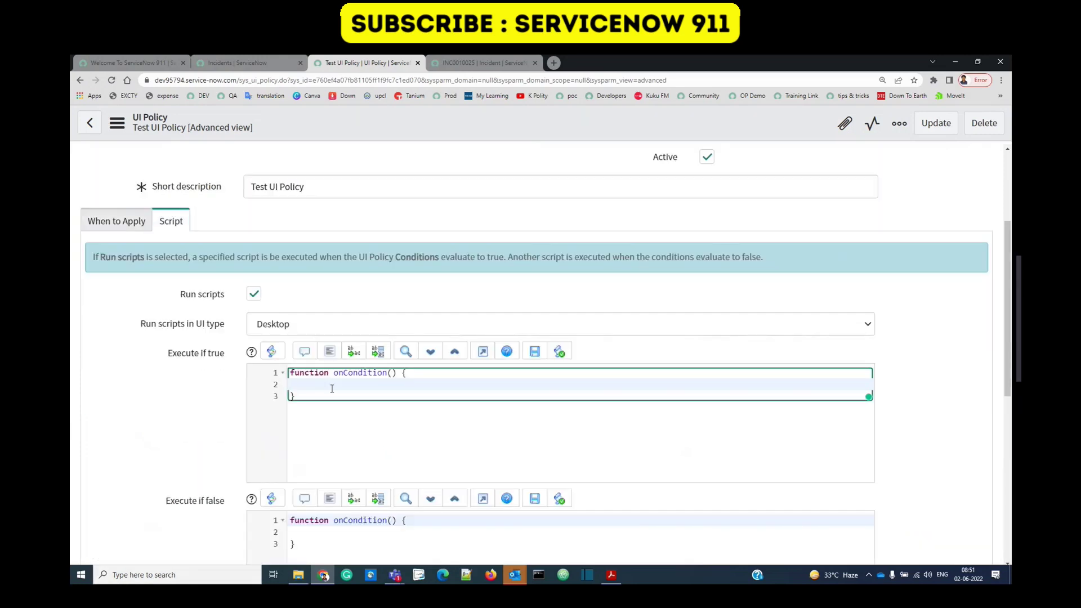
{"action": "scroll", "coordinate": [315, 387], "scroll_direction": "down", "scroll_amount": 3}
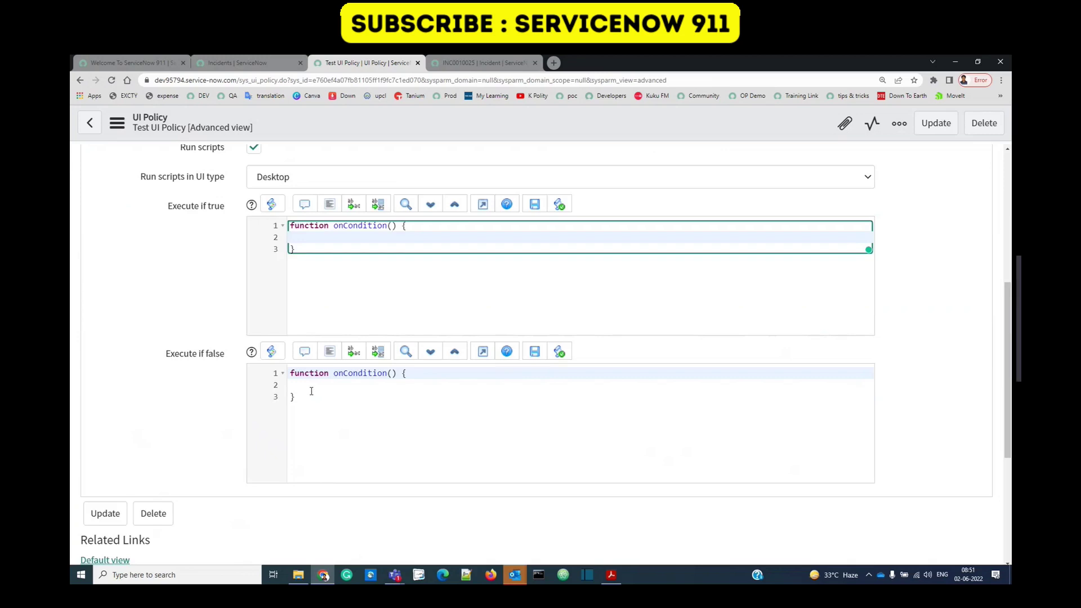
{"action": "left_click", "coordinate": [311, 391]}
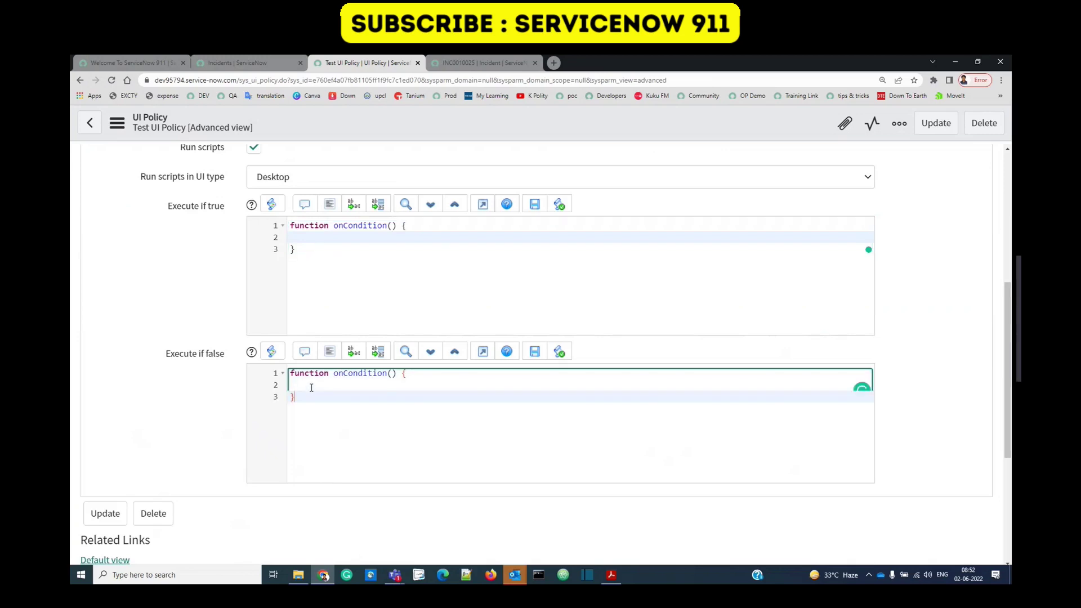
{"action": "left_click", "coordinate": [311, 387]}
{"action": "scroll", "coordinate": [237, 406], "scroll_direction": "up", "scroll_amount": 1}
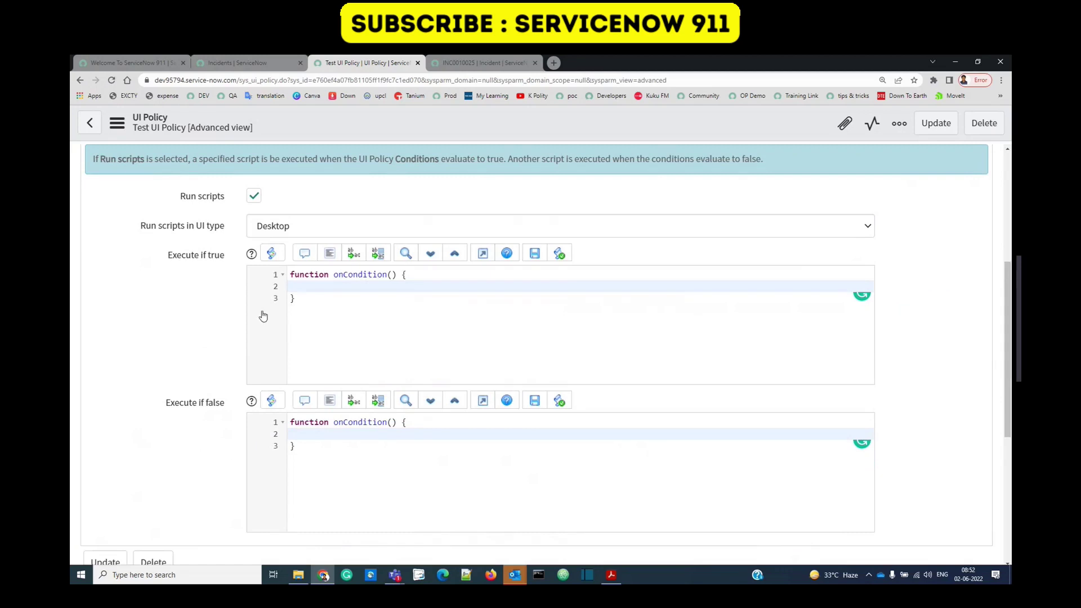
{"action": "left_click", "coordinate": [332, 284]}
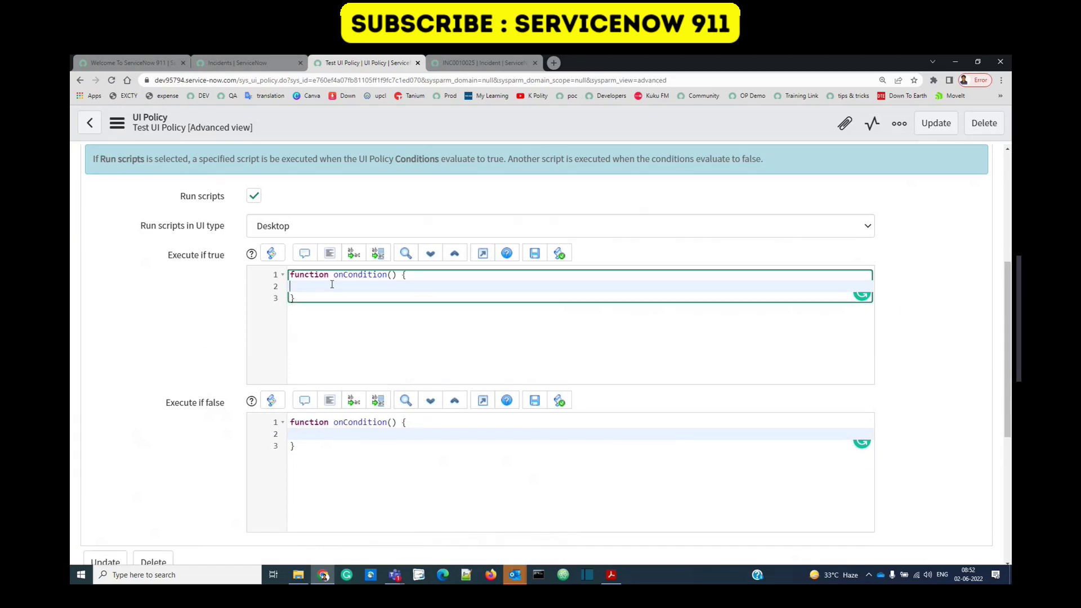
{"action": "left_click", "coordinate": [301, 433]}
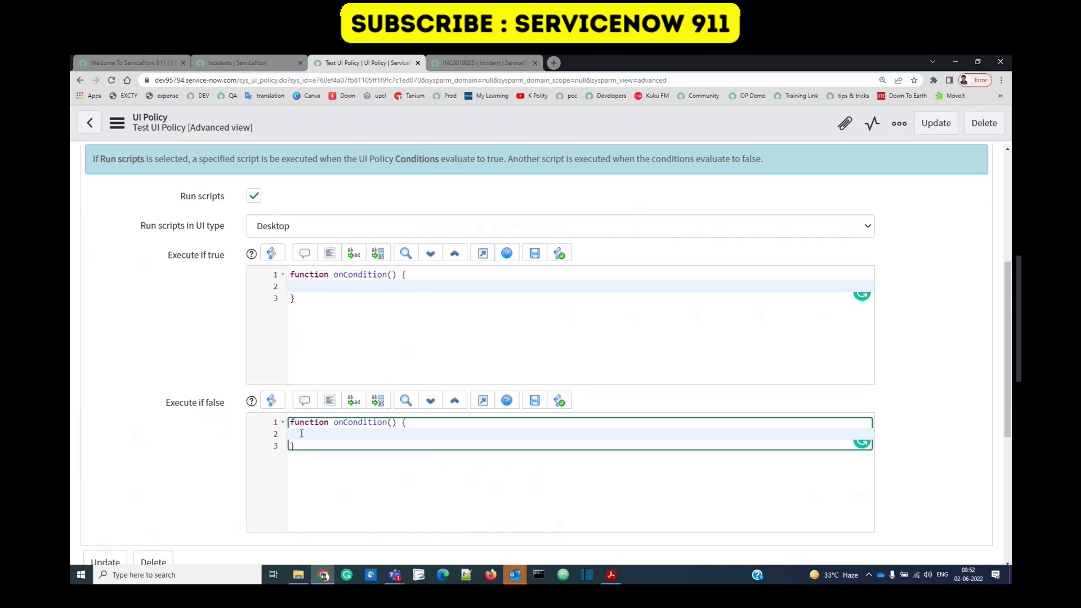
{"action": "scroll", "coordinate": [112, 325], "scroll_direction": "up", "scroll_amount": 4}
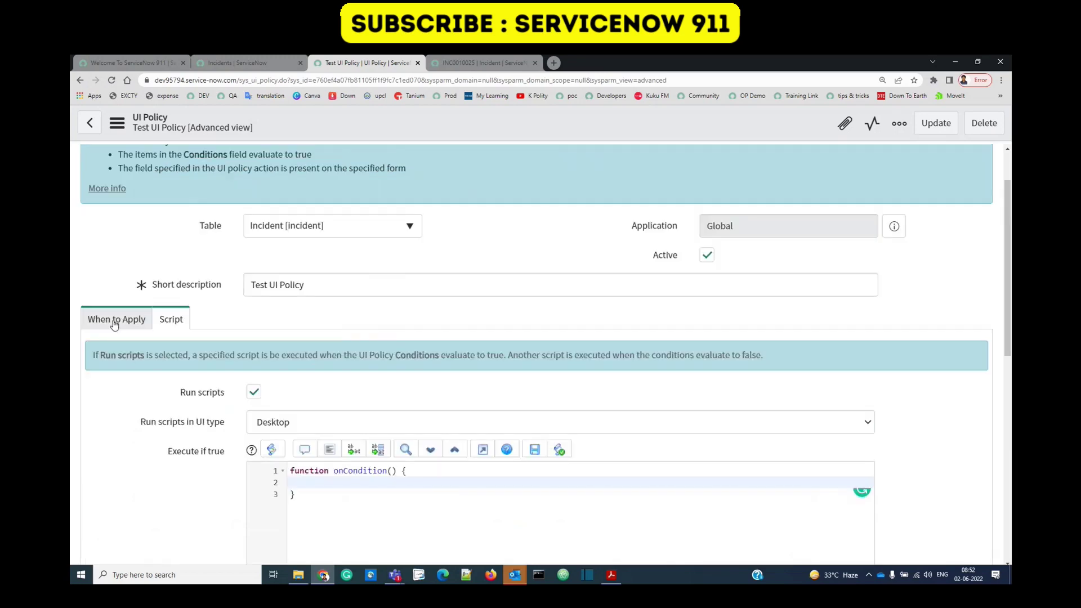
{"action": "scroll", "coordinate": [386, 367], "scroll_direction": "down", "scroll_amount": 2}
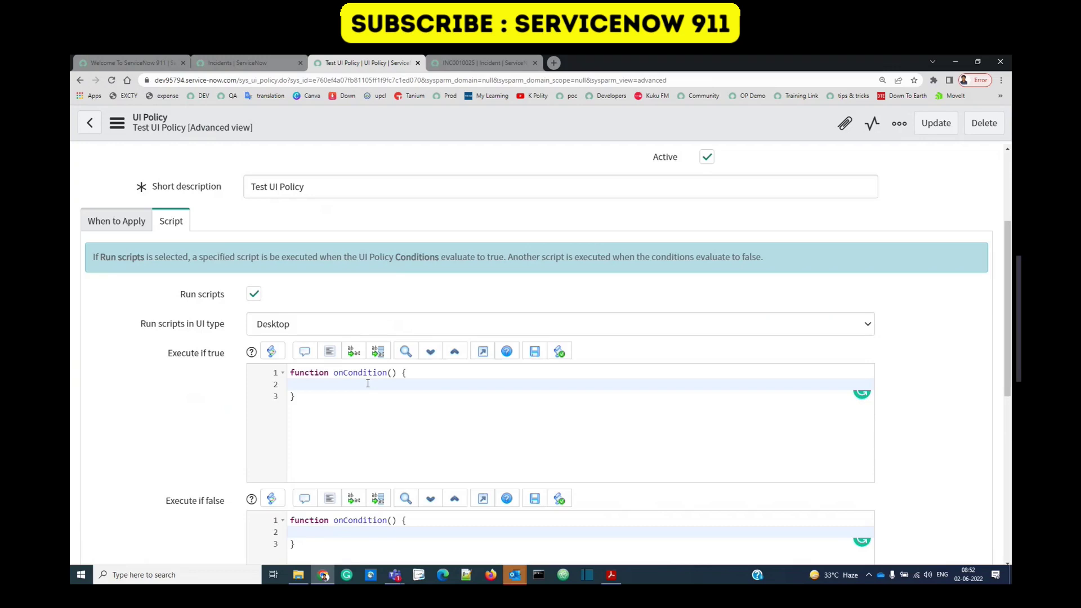
{"action": "scroll", "coordinate": [293, 476], "scroll_direction": "up", "scroll_amount": 3}
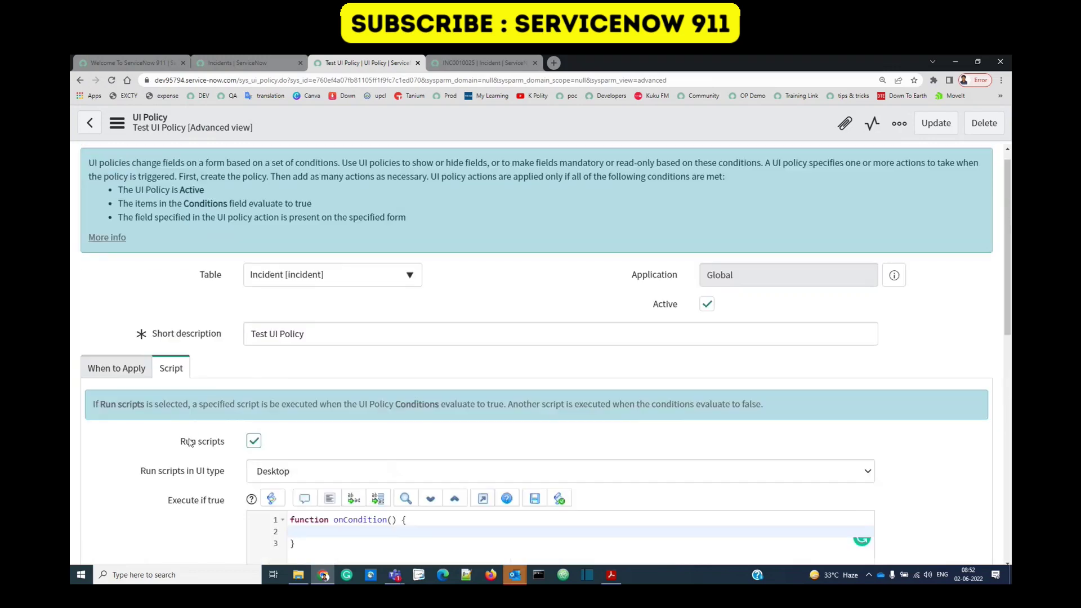
- Review the policy's Reverse if false option alongside the settings of its Subcategory action
{"action": "left_click", "coordinate": [121, 369]}
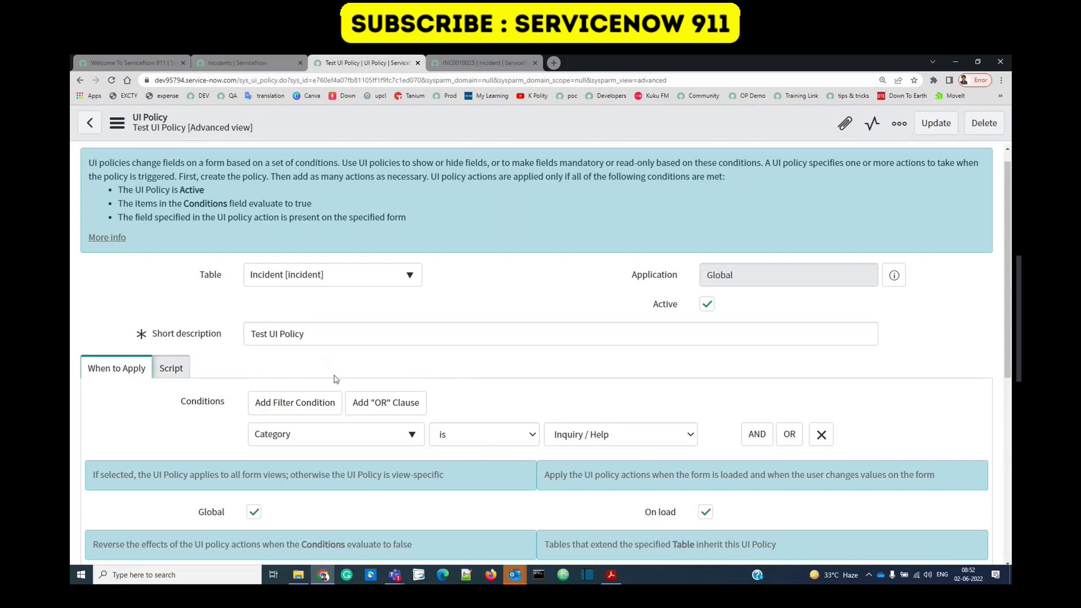
{"action": "scroll", "coordinate": [332, 402], "scroll_direction": "down", "scroll_amount": 4}
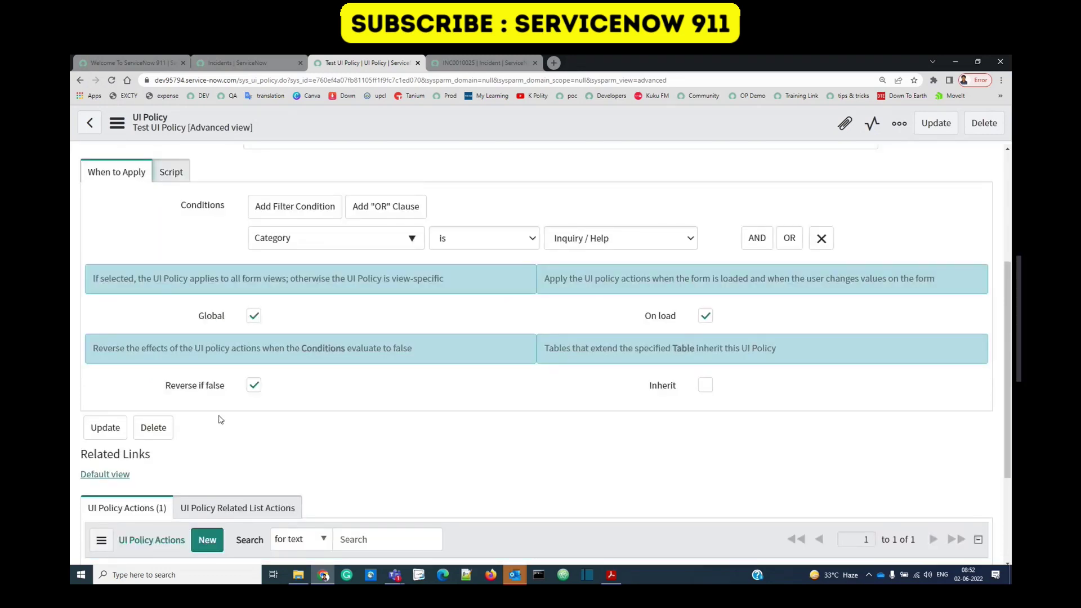
{"action": "scroll", "coordinate": [437, 445], "scroll_direction": "down", "scroll_amount": 3}
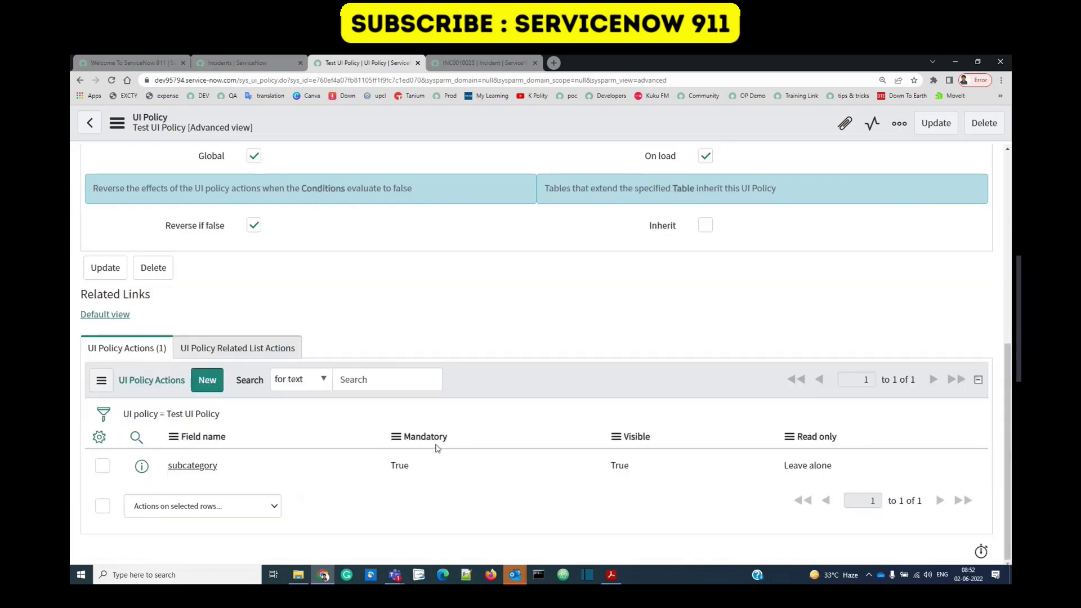